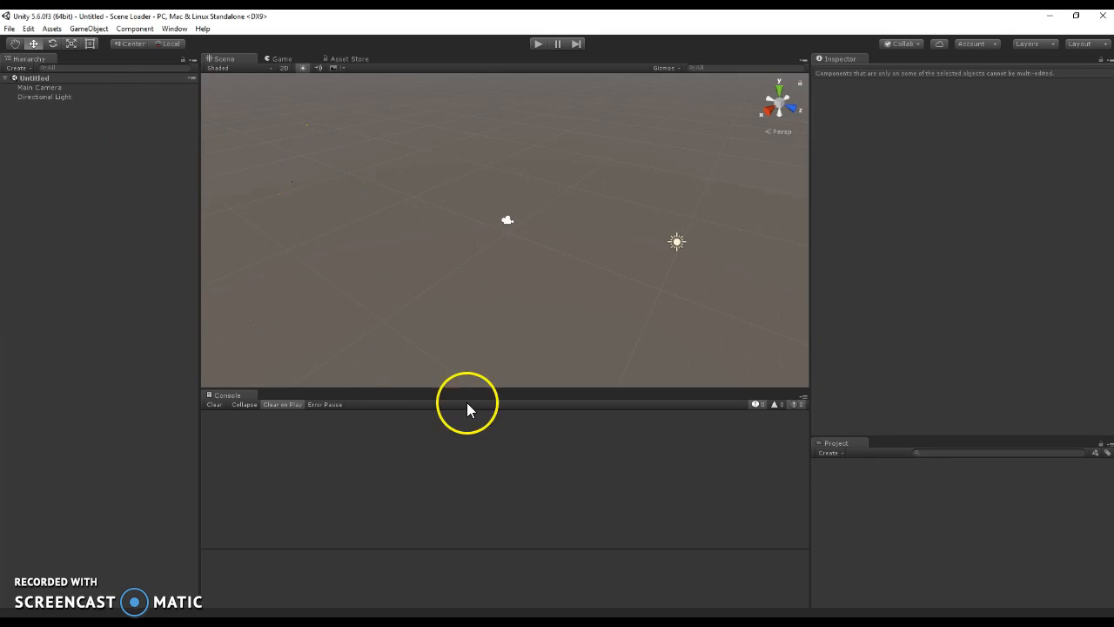
Import all contents of the custom package AGF_SceneLoader.unitypackage from the Axis Game Factory folder into the project.
left_click(26, 29)
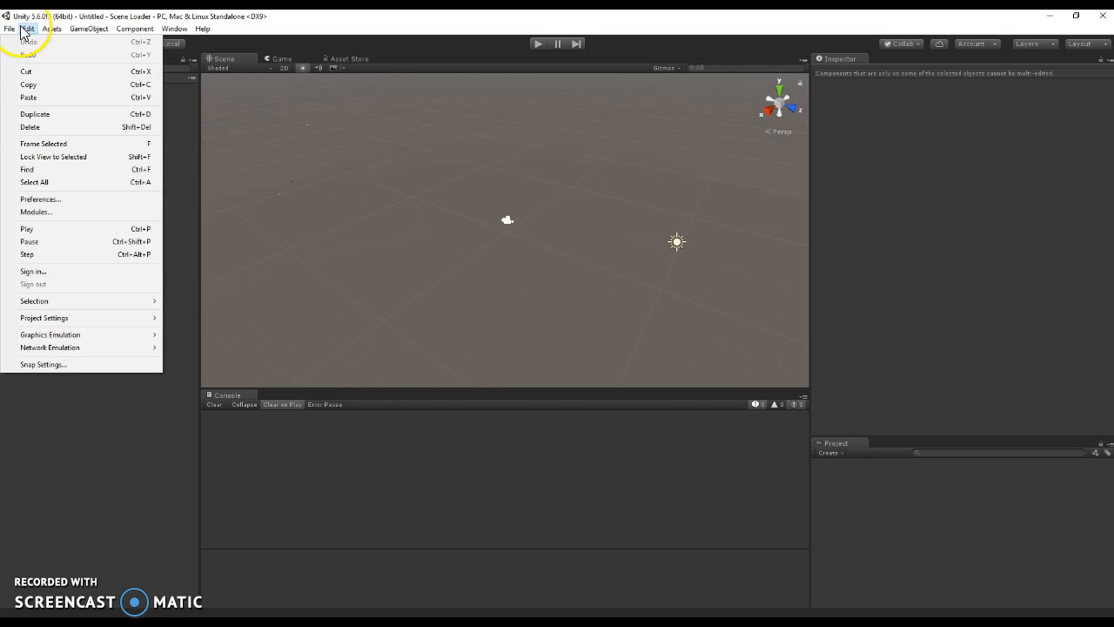
mouse_move(53, 29)
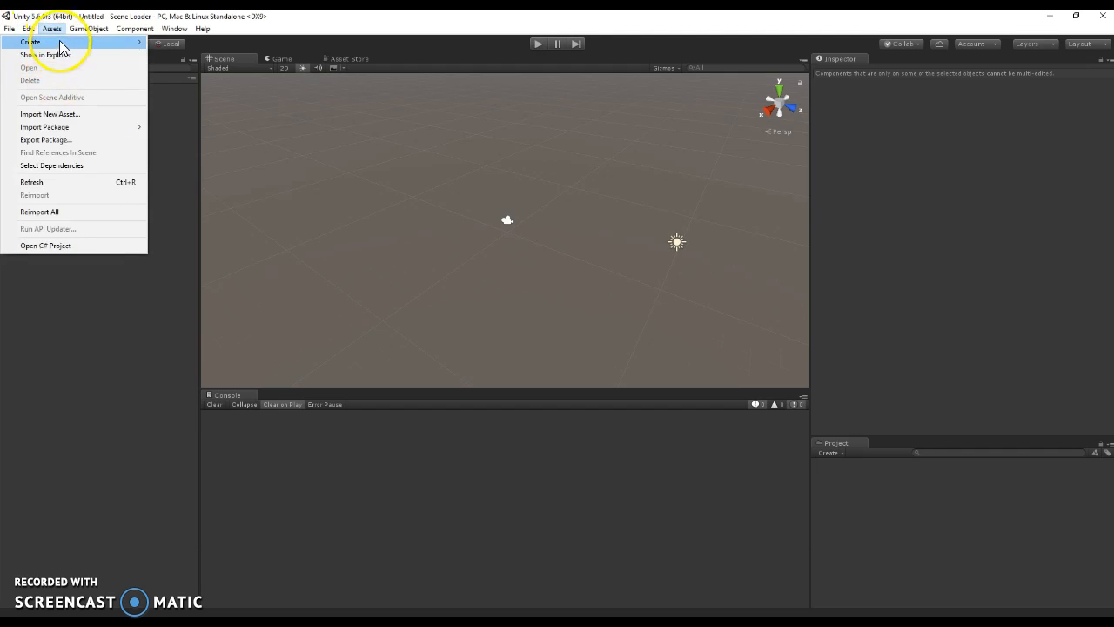
mouse_move(76, 128)
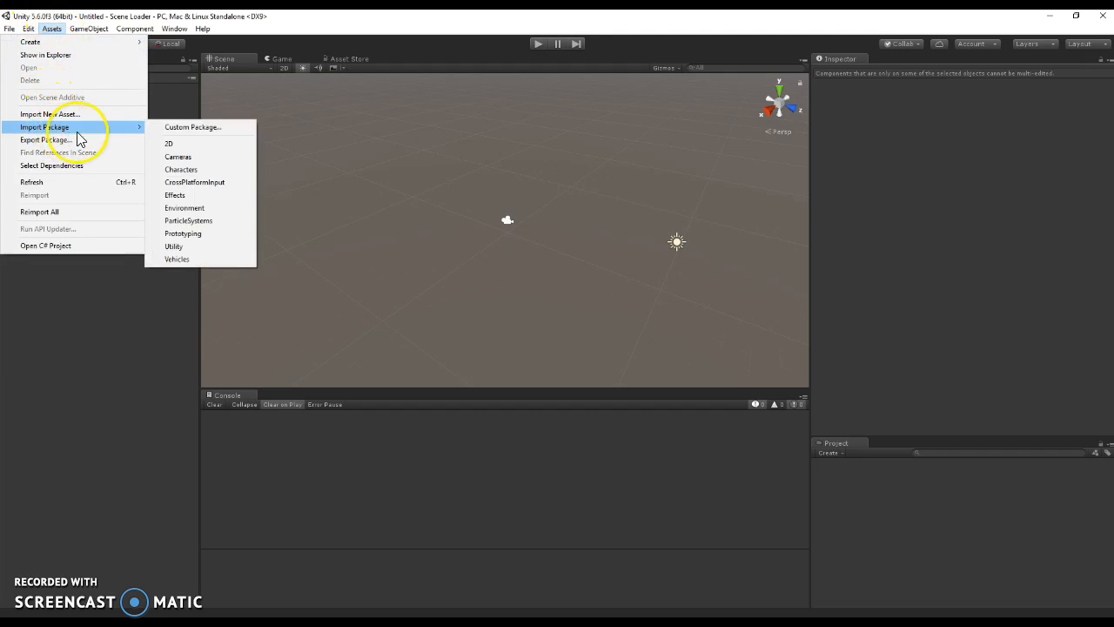
left_click(192, 129)
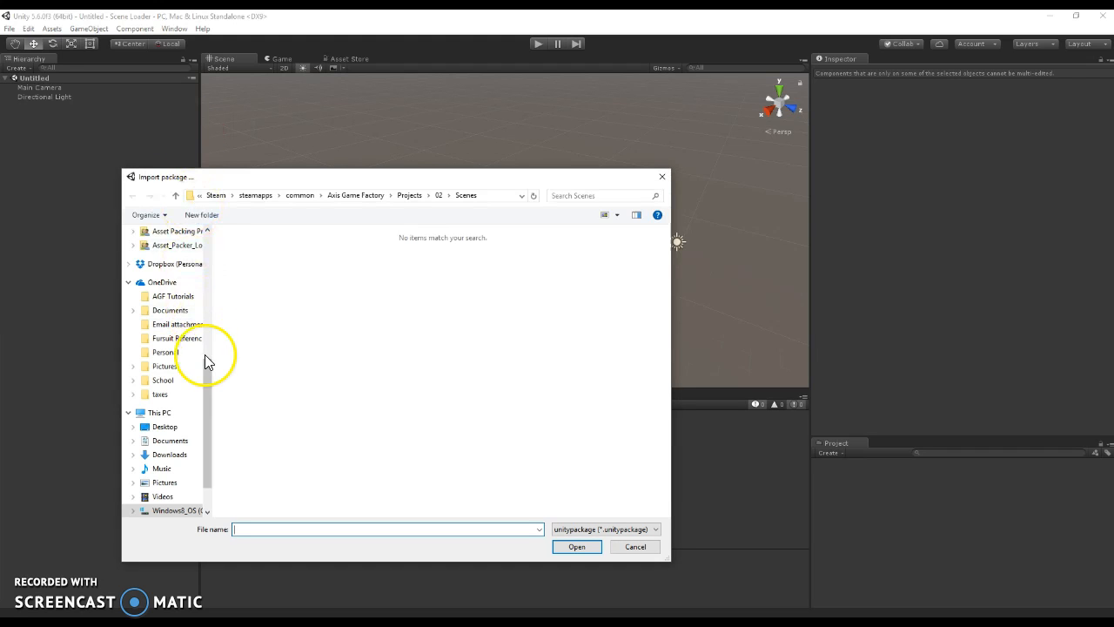
scroll(207, 363, "up", 4)
scroll(207, 363, "up", 2)
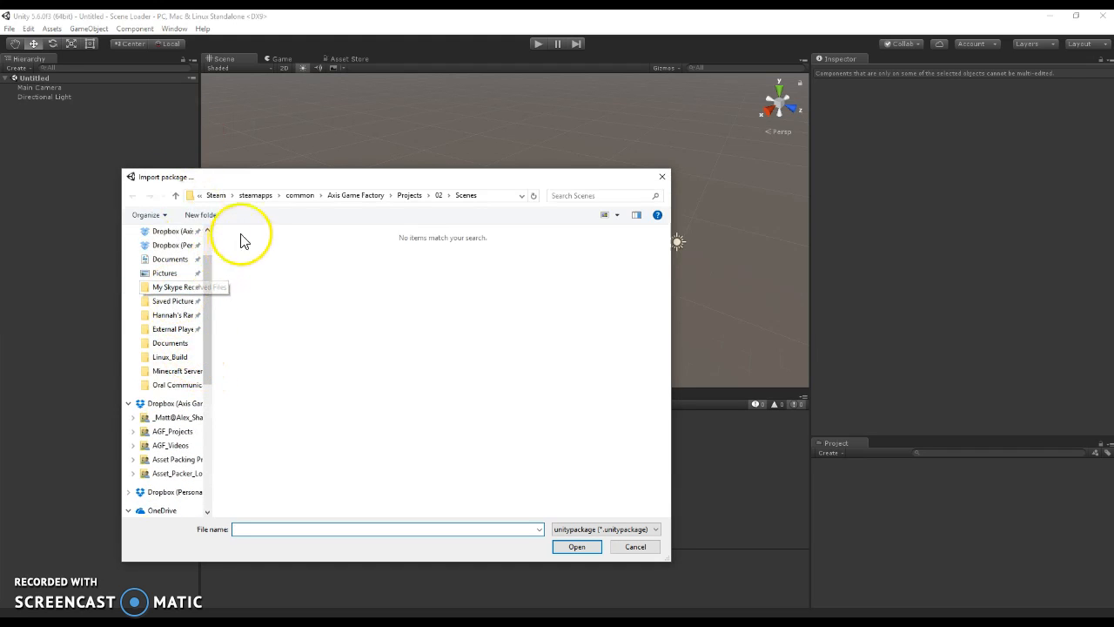
left_click(357, 195)
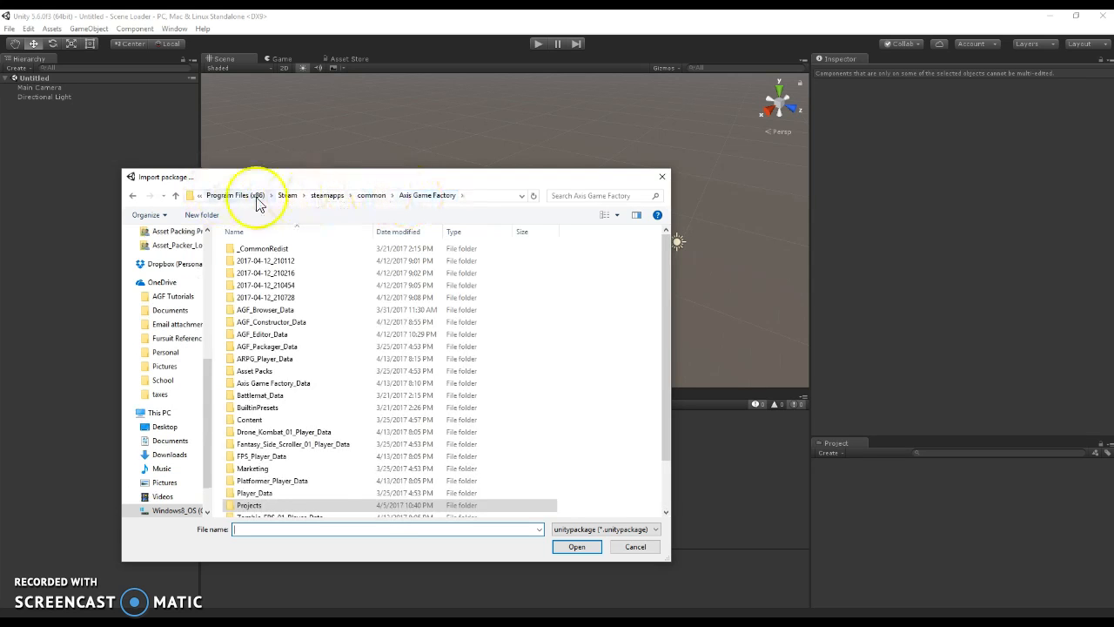
scroll(363, 291, "down", 2)
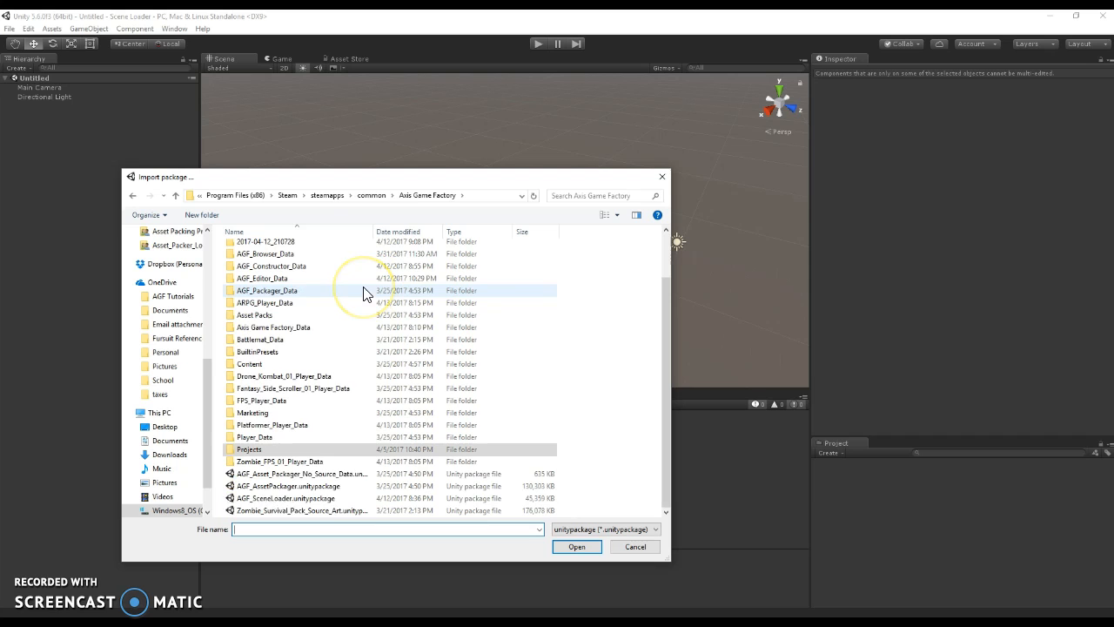
left_click(279, 498)
left_click(576, 546)
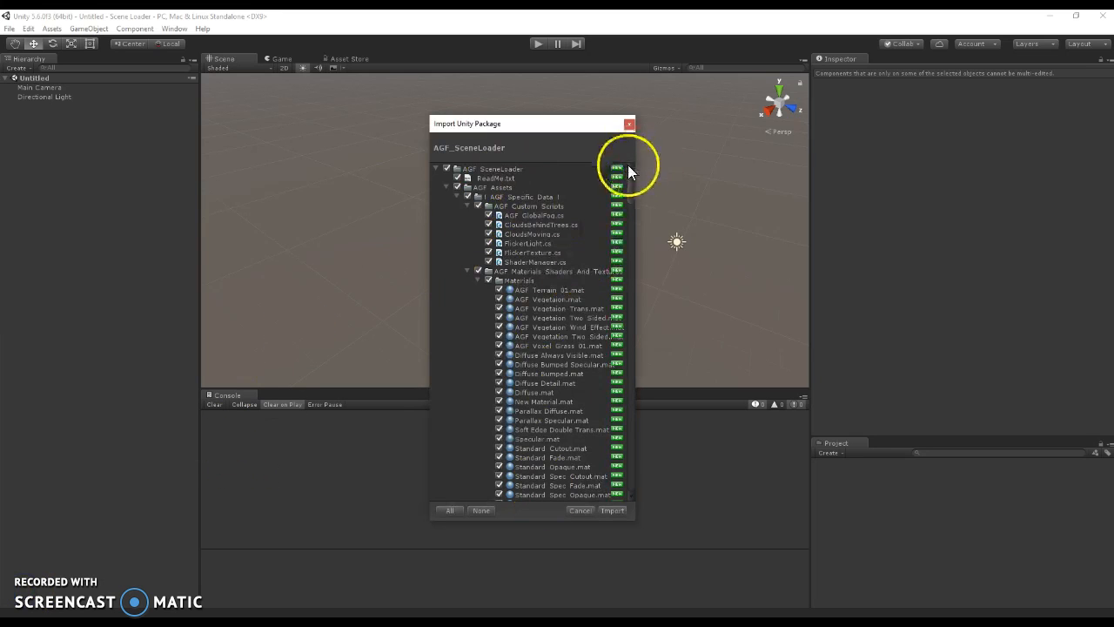
mouse_move(631, 188)
left_mouse_down()
mouse_move(633, 495)
mouse_move(638, 179)
left_mouse_up()
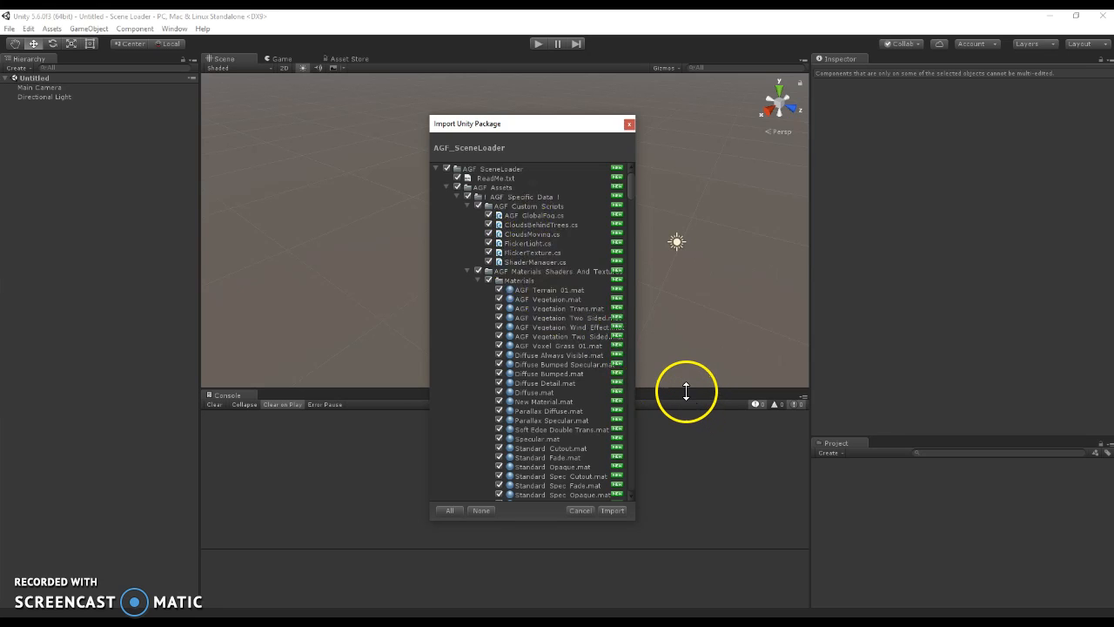
left_click(611, 510)
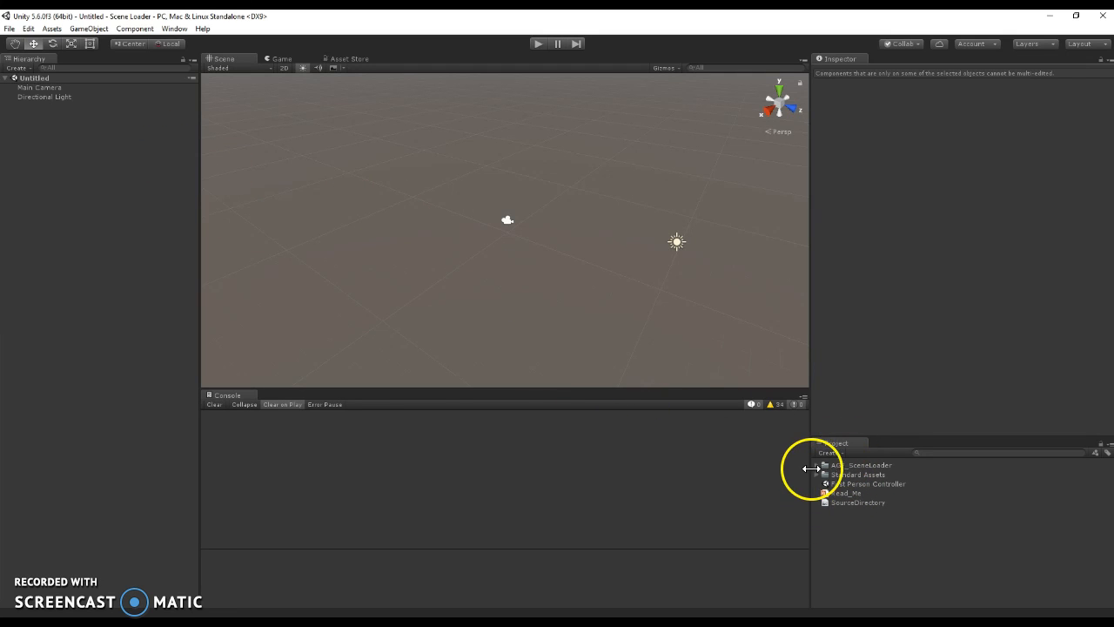
Check the imported folders, Read_Me and SourceDirectory files, and open the First Person Controller scene.
left_click(841, 465)
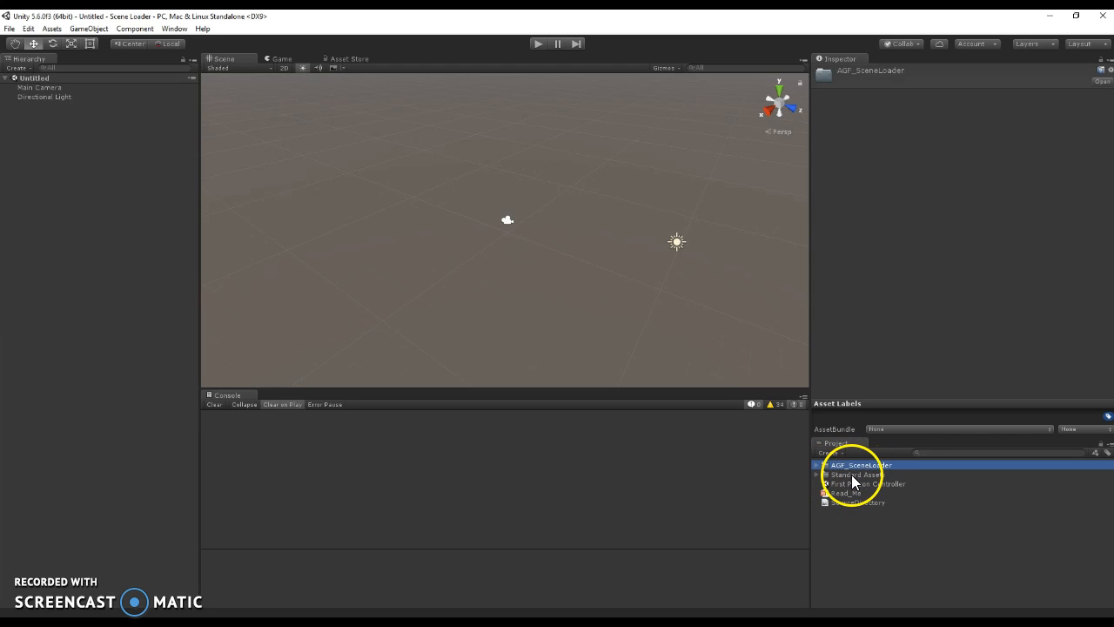
left_click(852, 476)
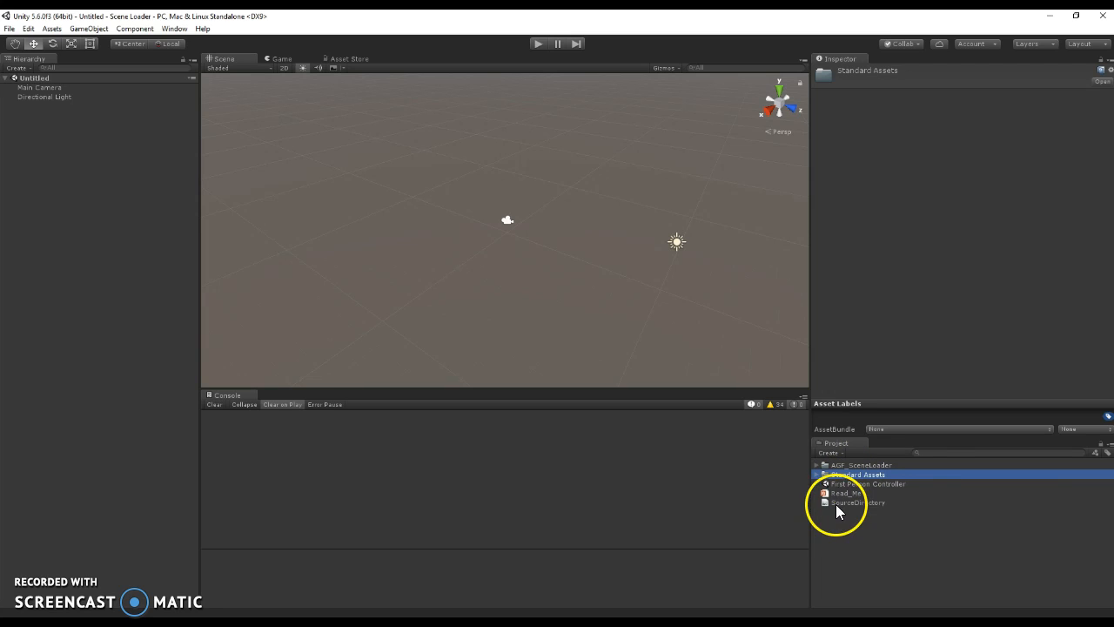
left_click(837, 494)
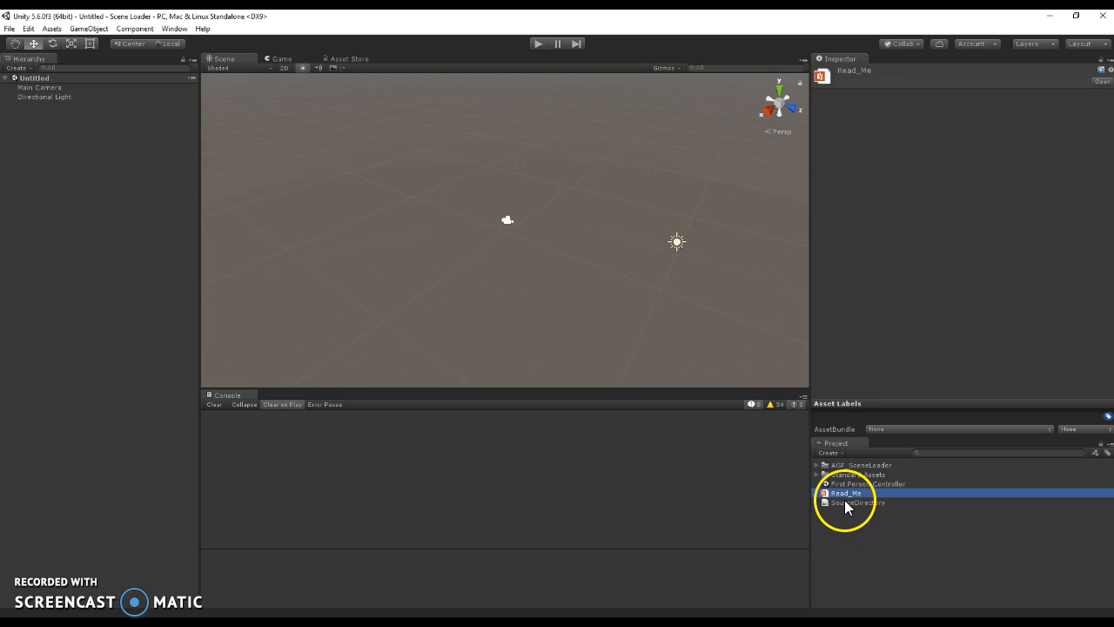
left_click(843, 505)
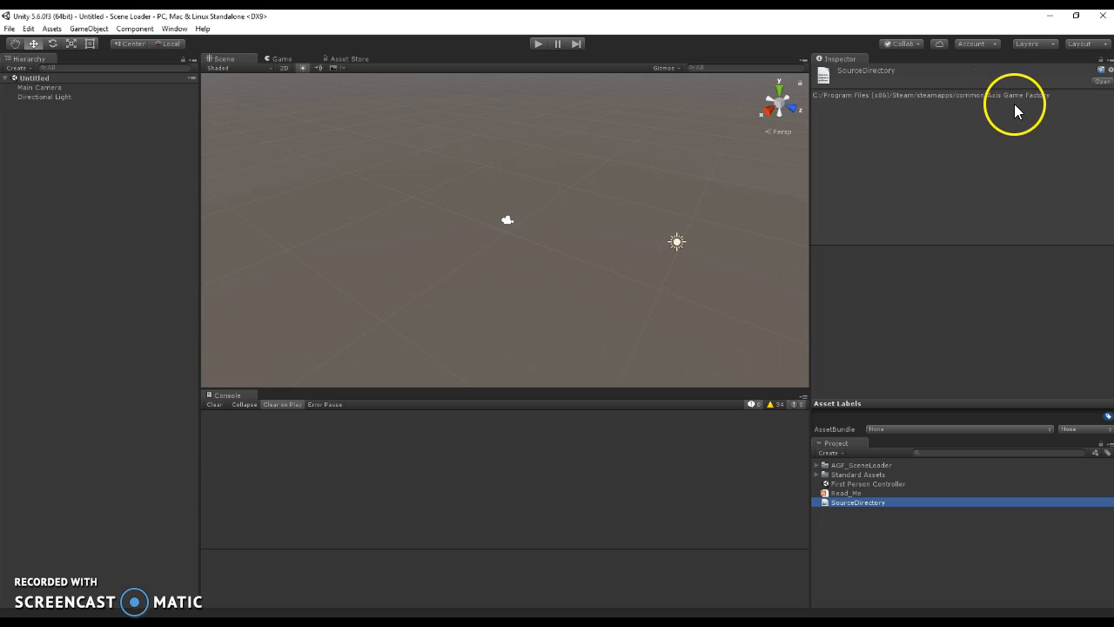
left_click(835, 484)
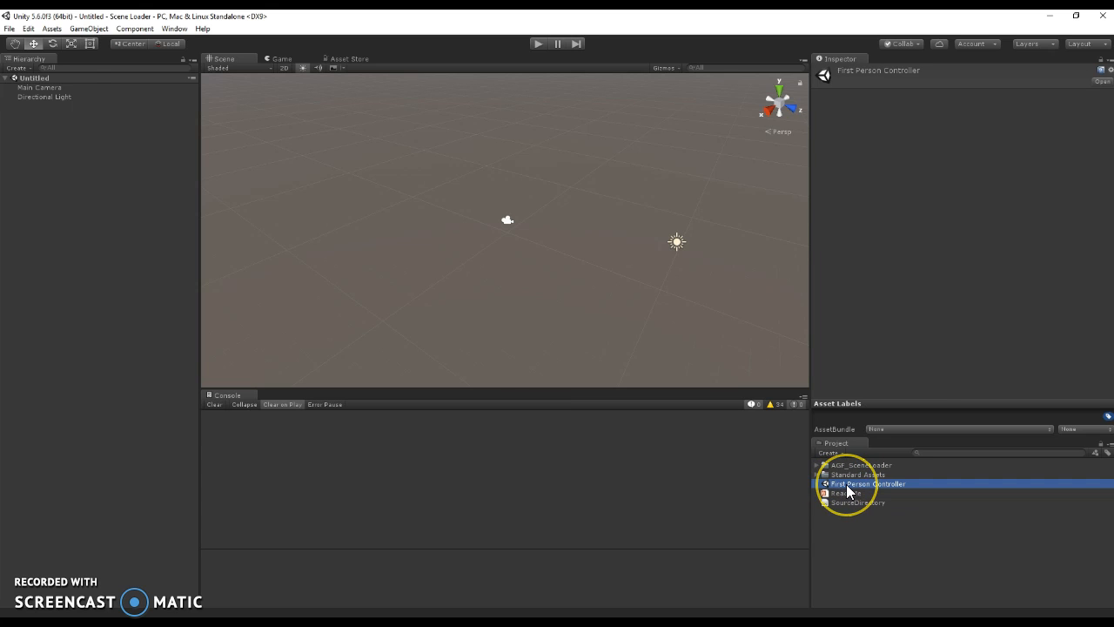
double_click(847, 484)
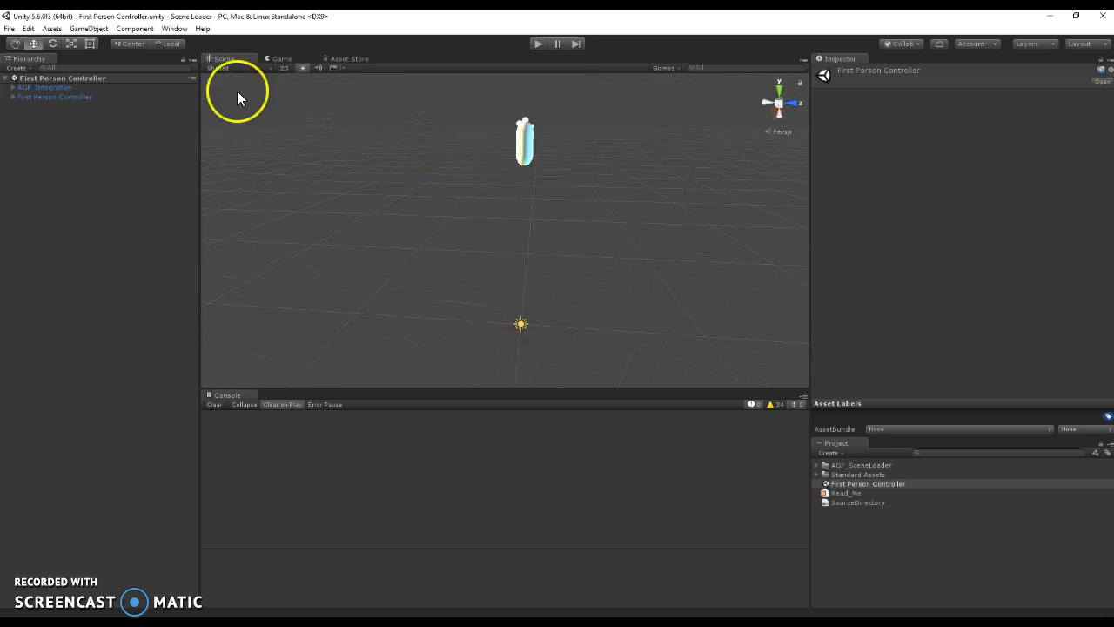
Inspect the AGF_Integration and First Person Controller objects in the scene.
left_click(33, 90)
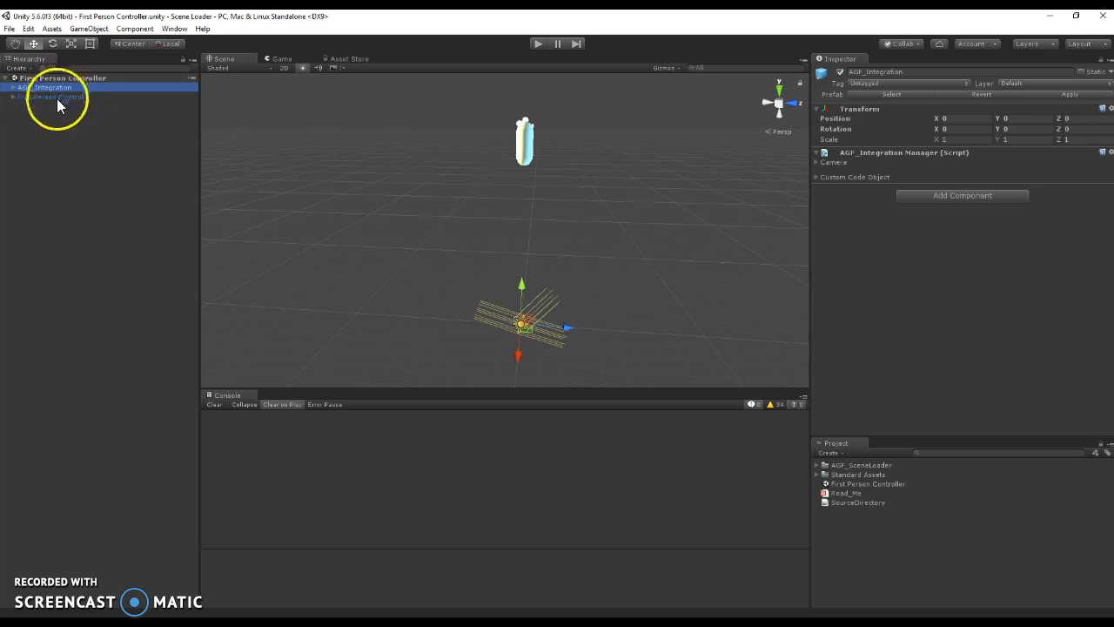
left_click(56, 97)
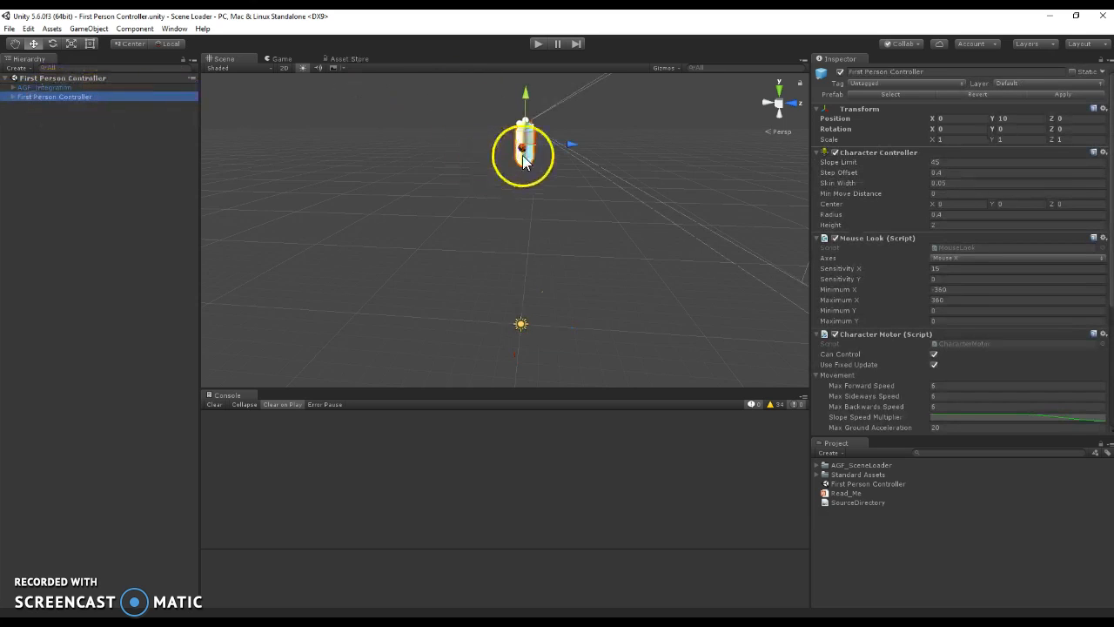
right_click_drag(491, 192, 517, 192)
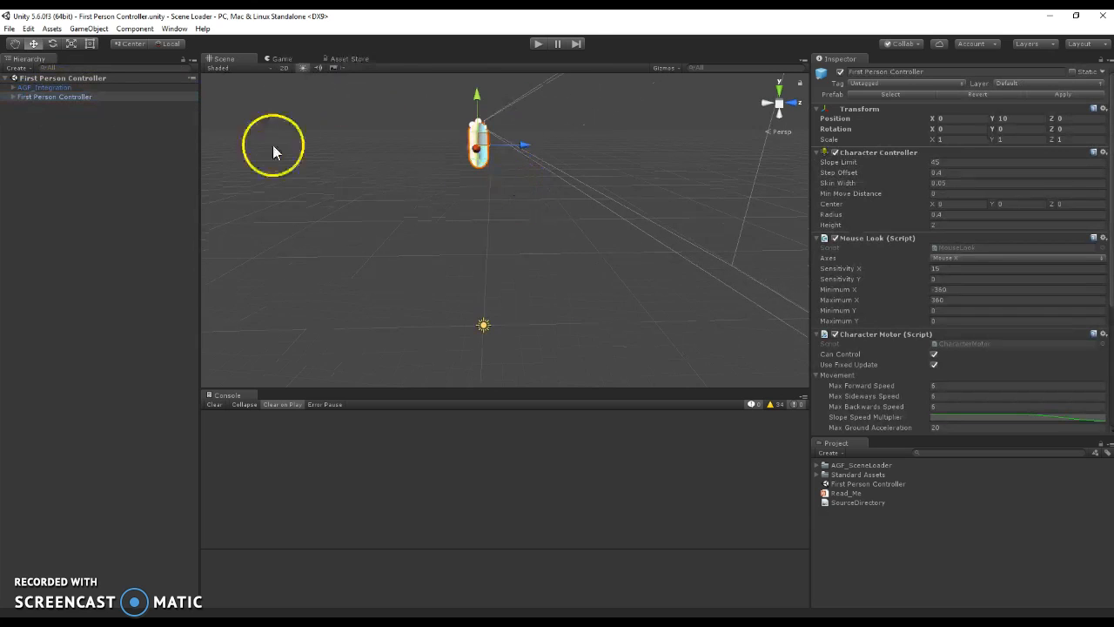
Clear the console messages and open the AGF Scene Loader window over the scene view.
left_click(174, 31)
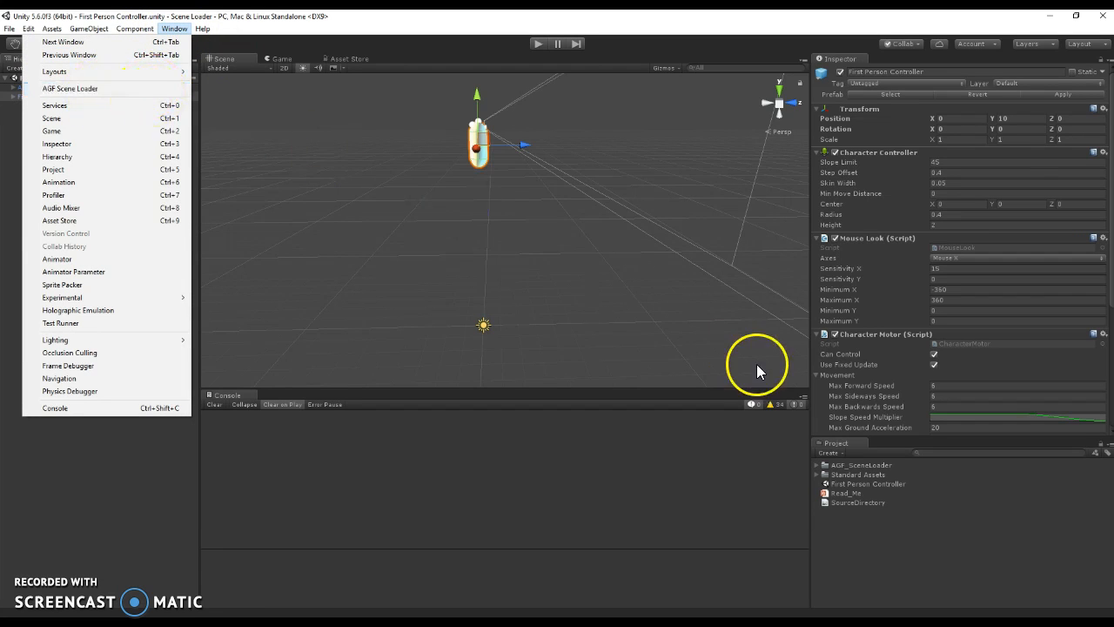
left_click(766, 456)
left_click(215, 405)
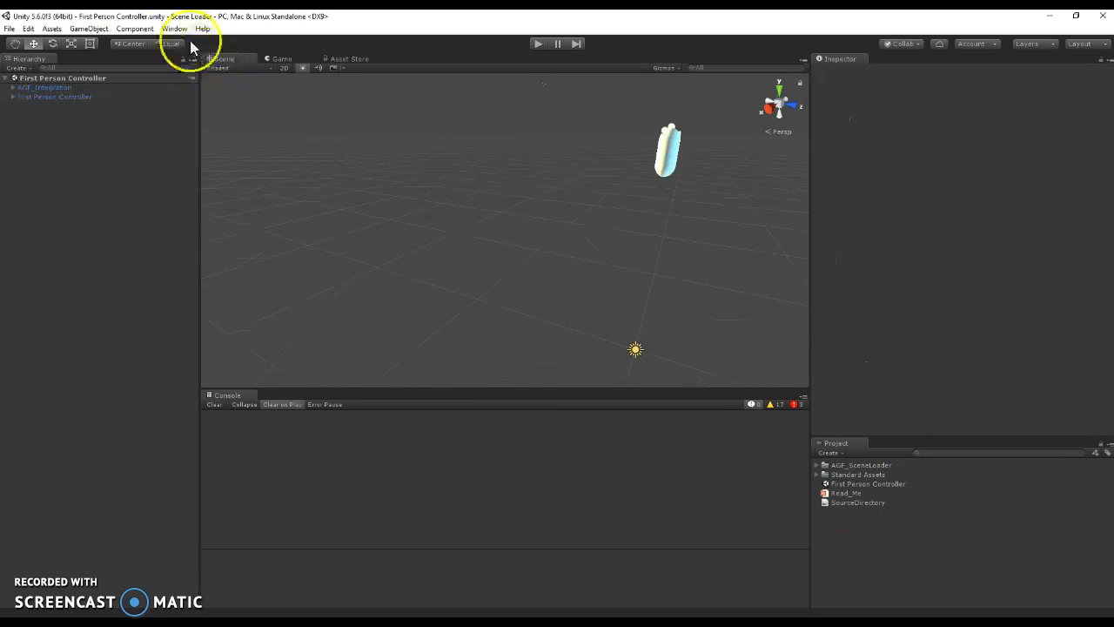
left_click(184, 32)
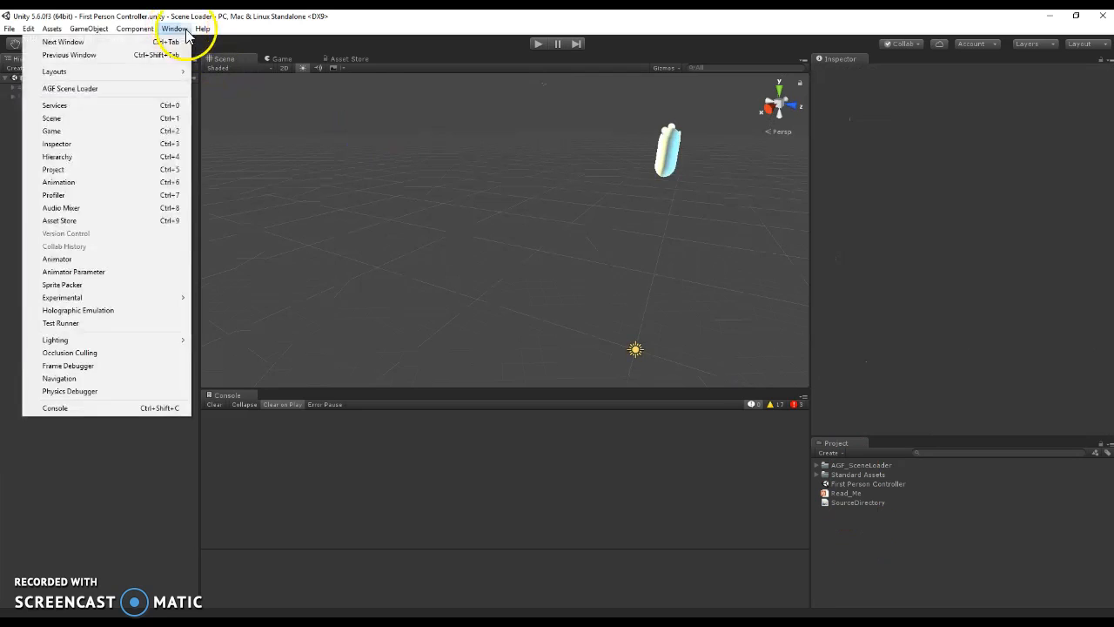
left_click(158, 91)
left_click_drag(337, 162, 346, 146)
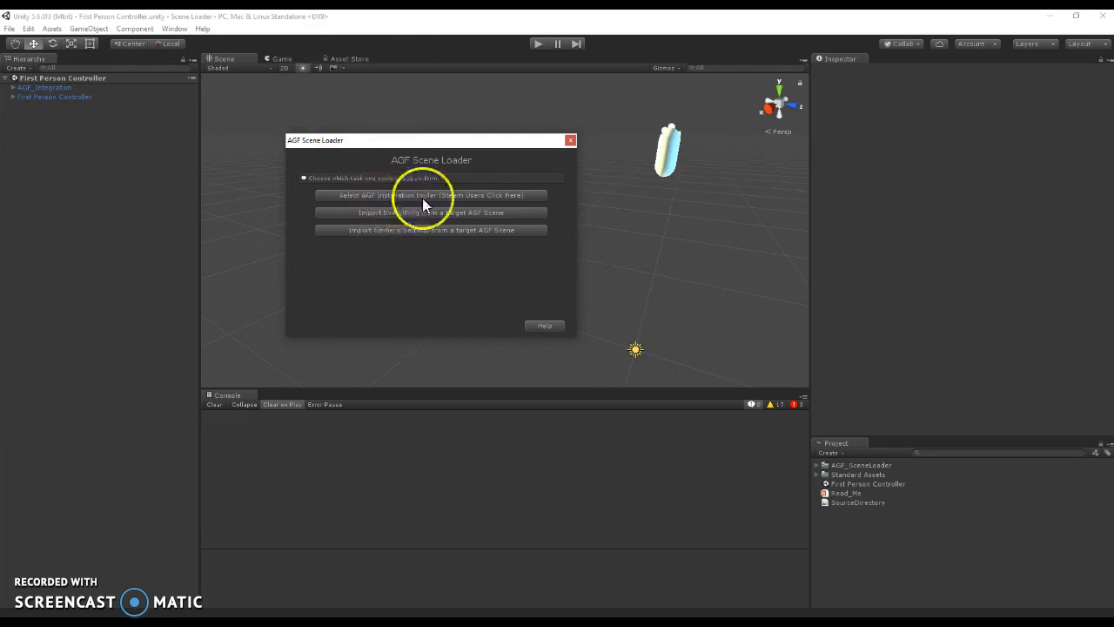
Set the AGF installation folder in the Scene Loader to its default source directory.
left_click(455, 195)
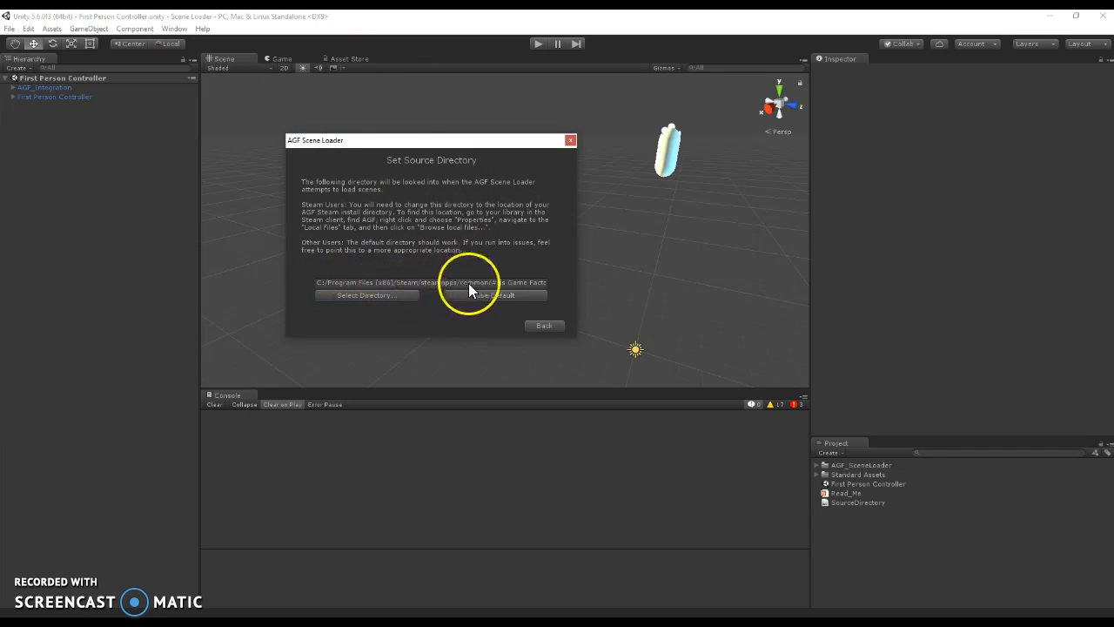
left_click(526, 284)
left_click(539, 285)
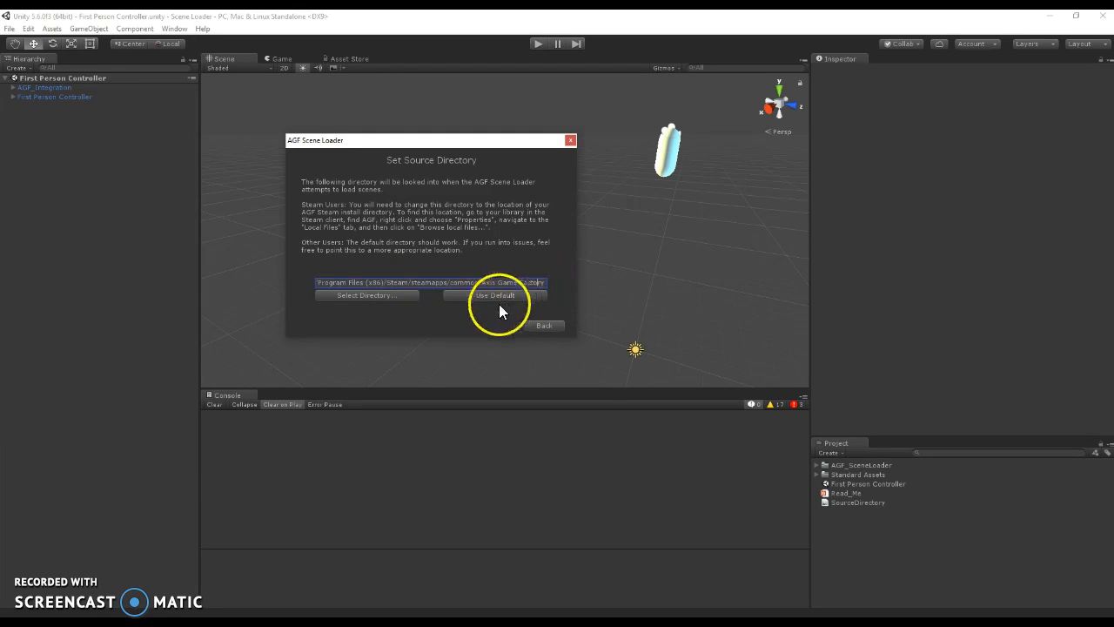
left_click(526, 294)
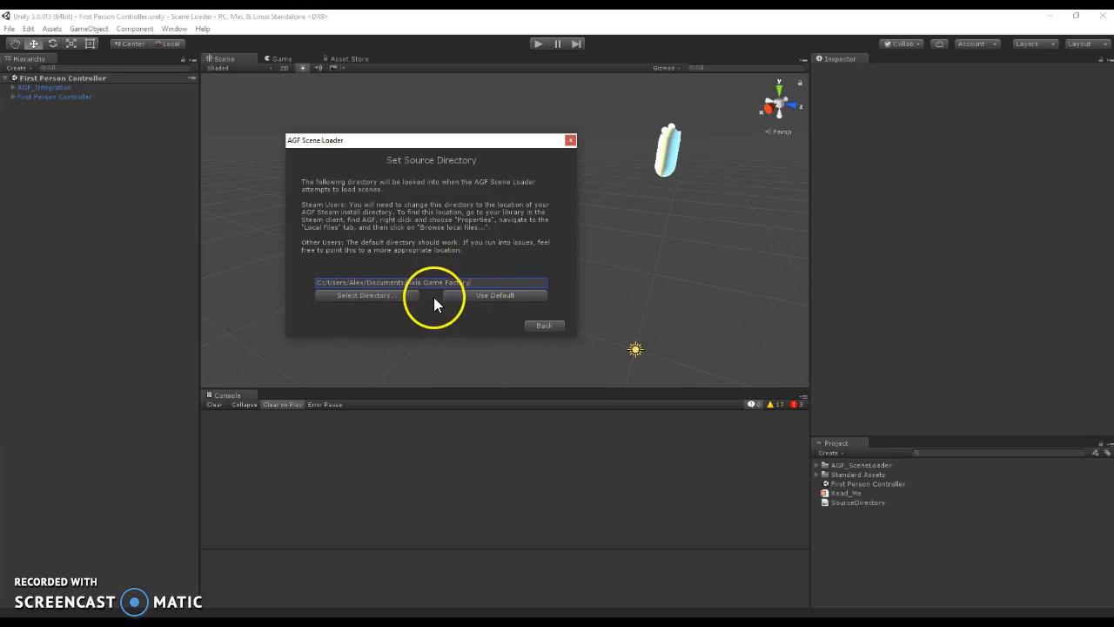
left_click(367, 296)
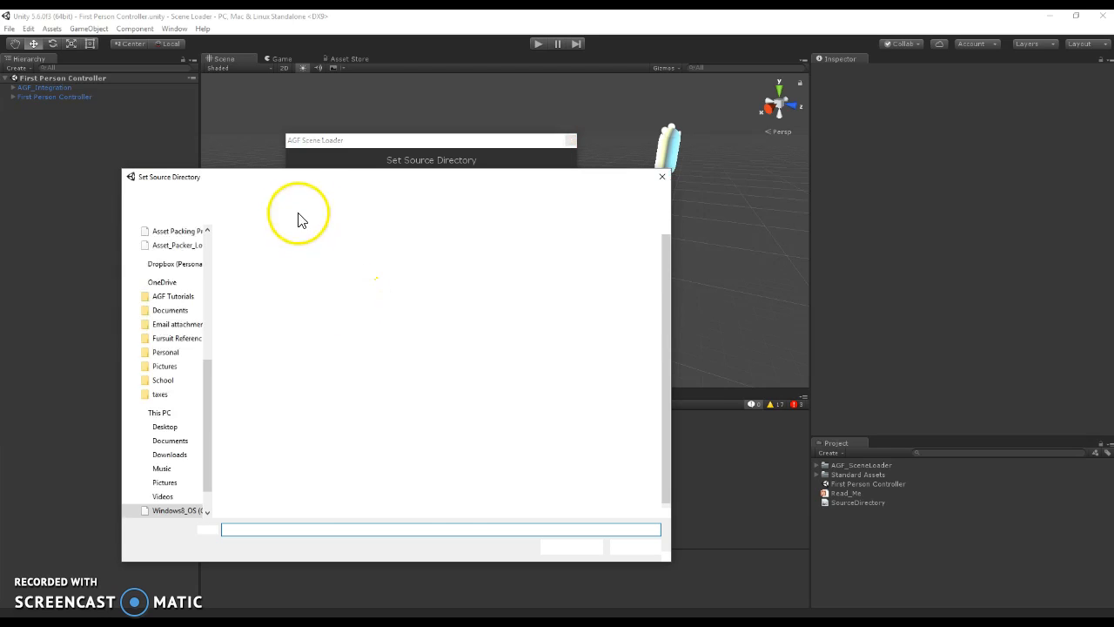
left_click_drag(298, 179, 325, 131)
scroll(218, 324, "up", 4)
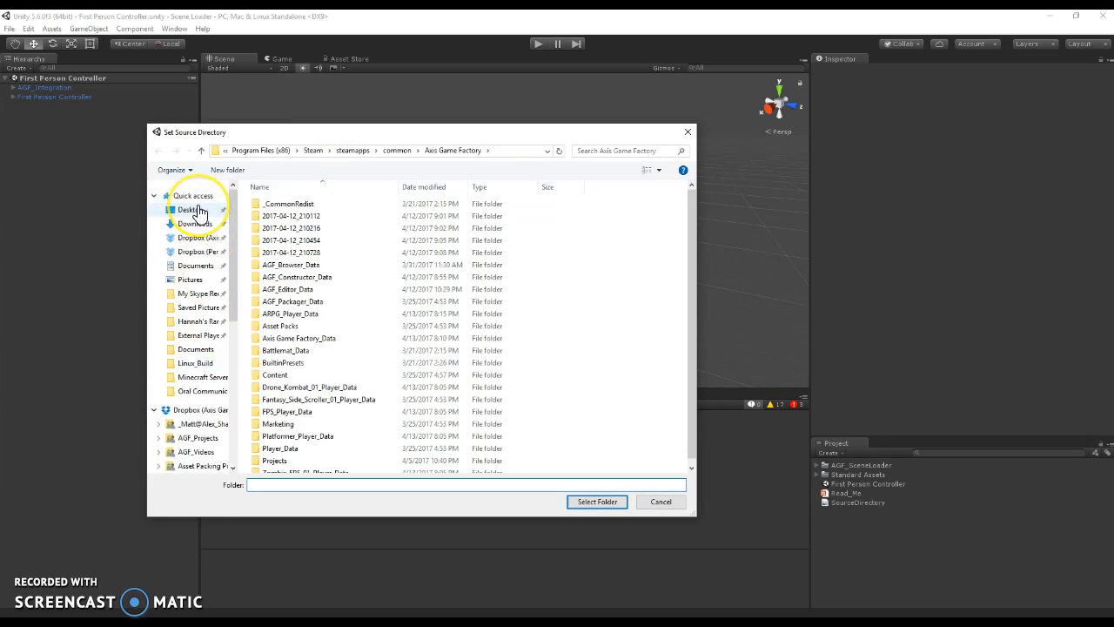
left_click(197, 210)
scroll(441, 367, "down", 1)
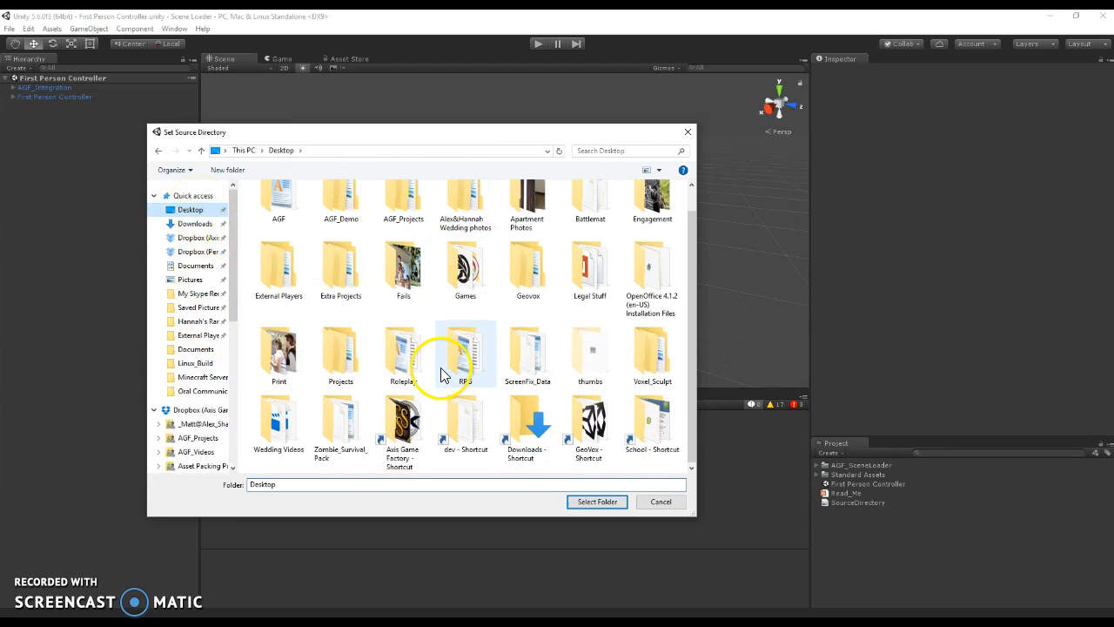
double_click(339, 362)
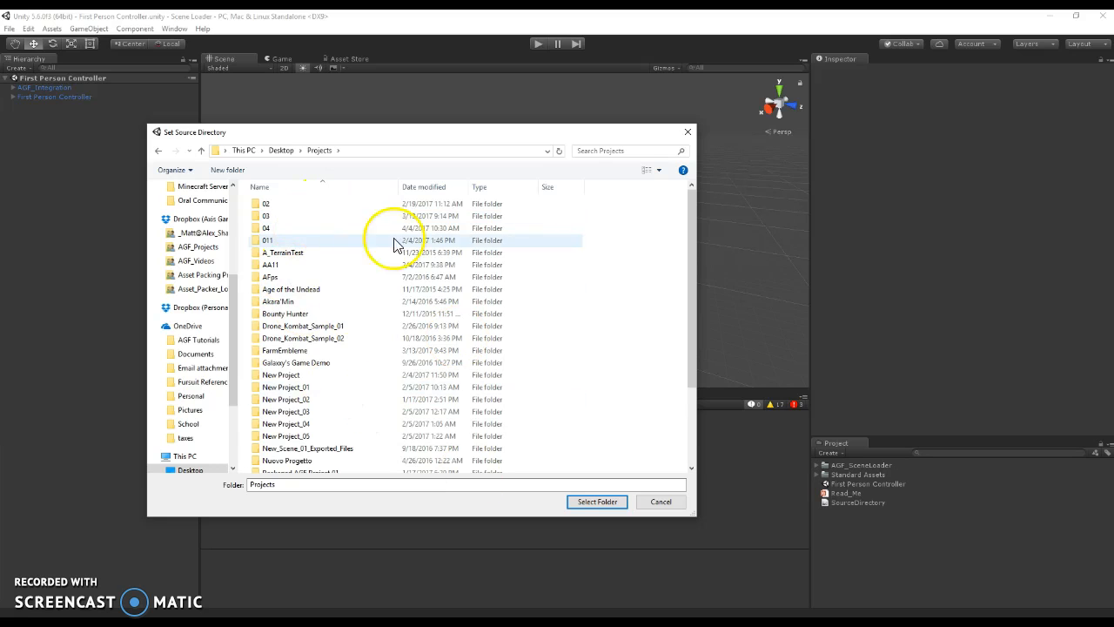
left_click(667, 503)
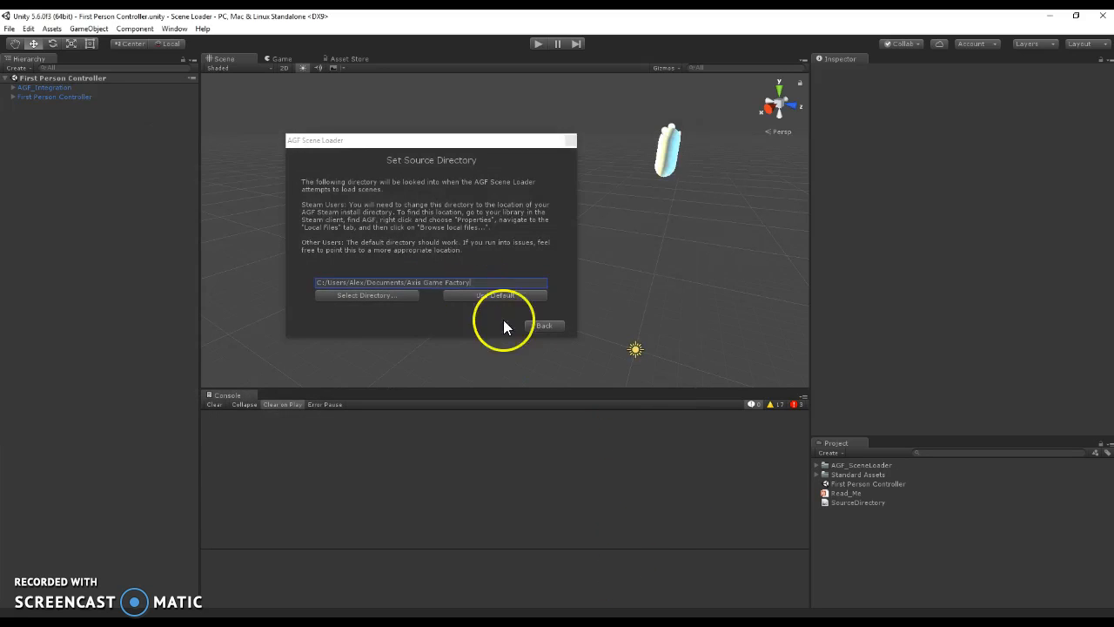
Leave the source directory settings, open the option to import everything from a target AGF scene, and select the AGF_Integration object.
left_click(557, 325)
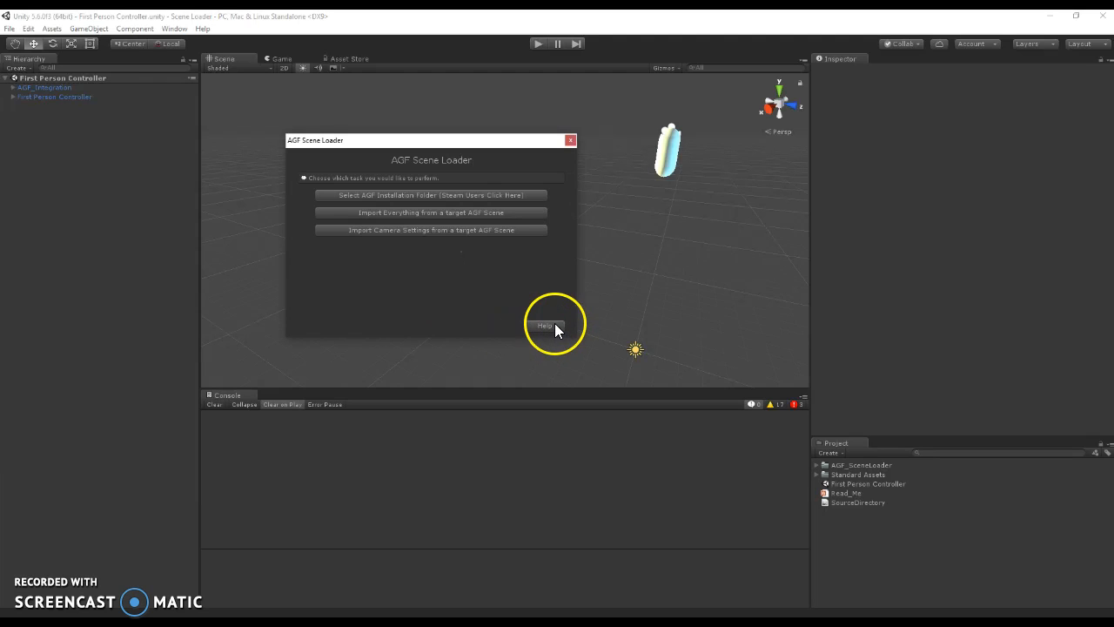
left_click(408, 217)
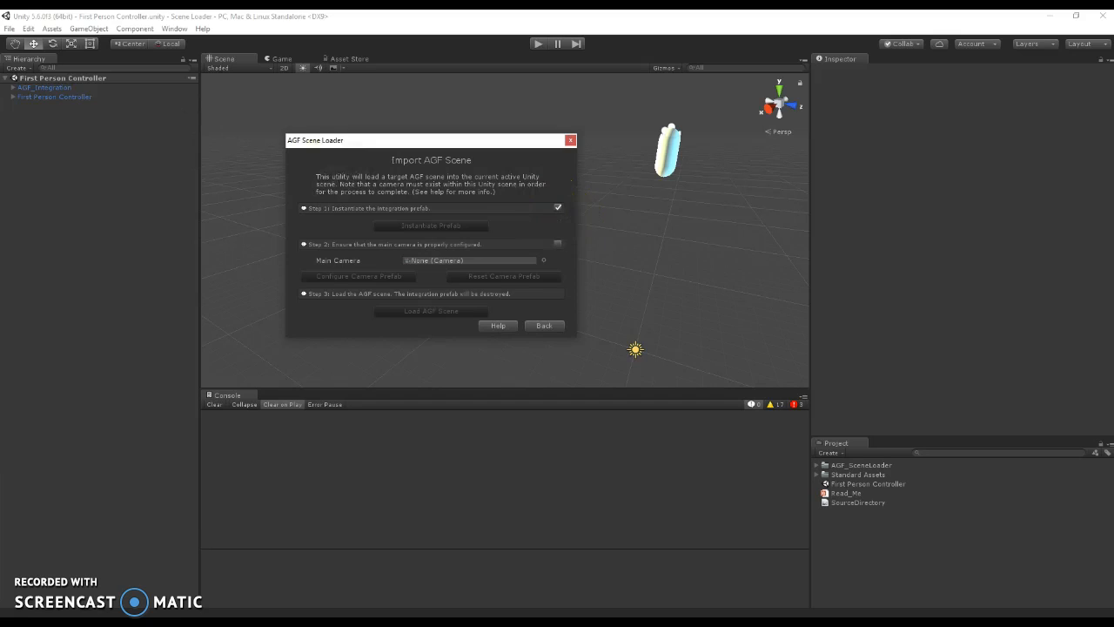
left_click(40, 87)
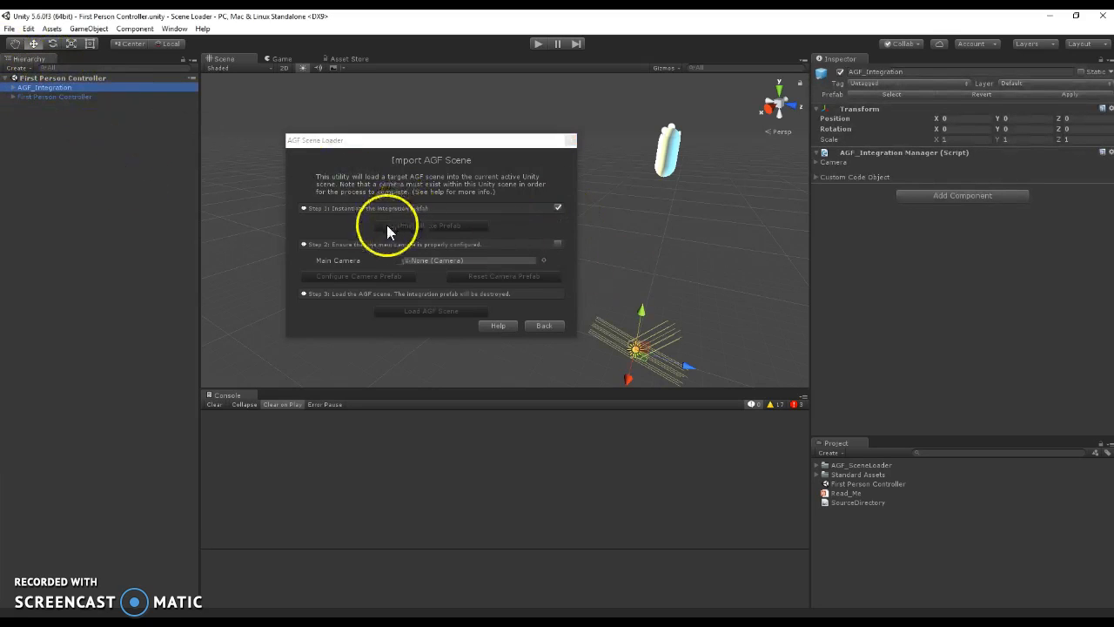
left_click(507, 224)
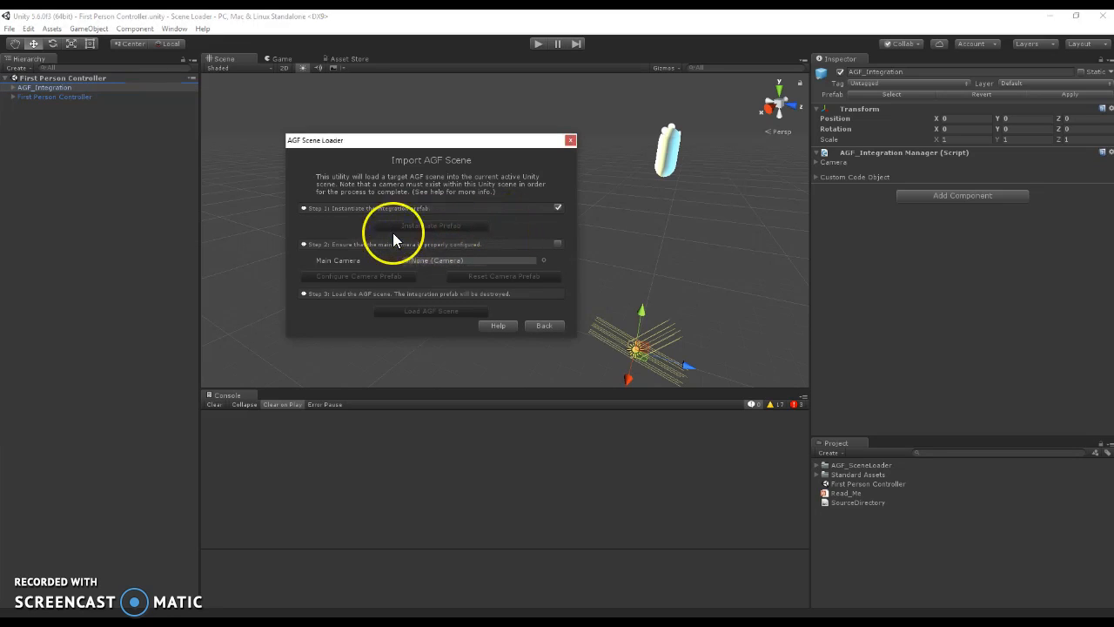
Assign Main Camera as the Scene Loader's main camera and select the AGF_Integration object.
left_click(543, 260)
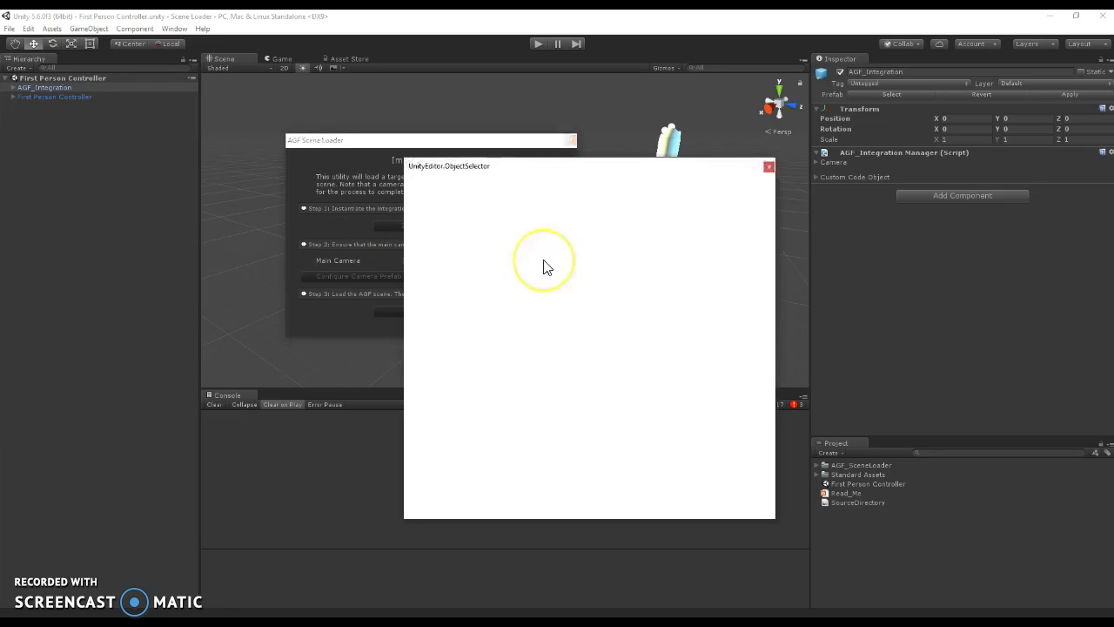
double_click(439, 214)
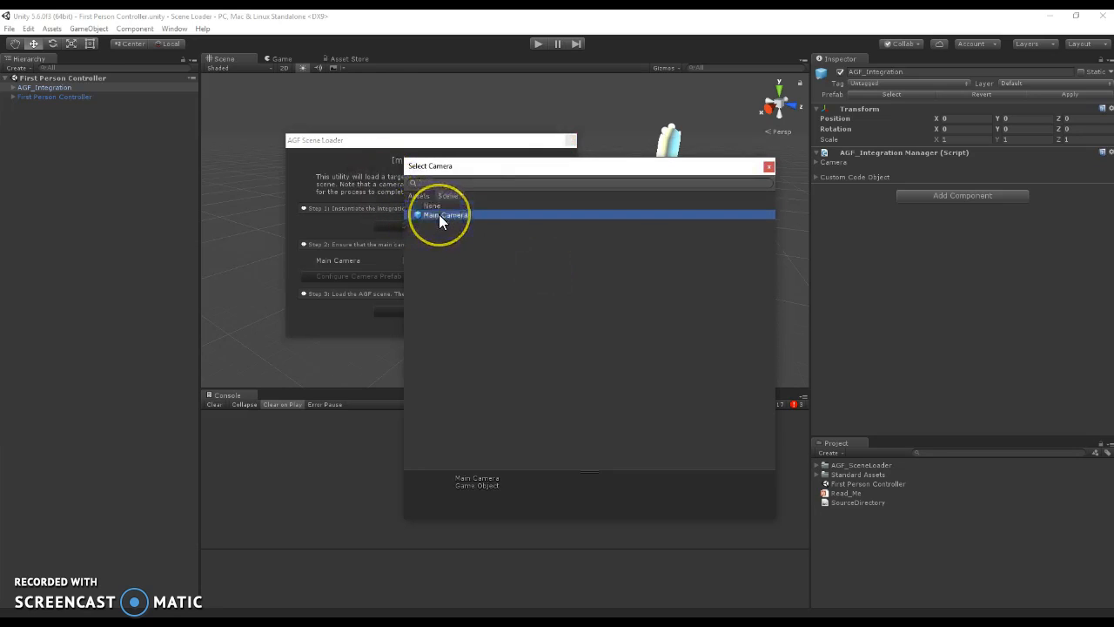
left_click(84, 90)
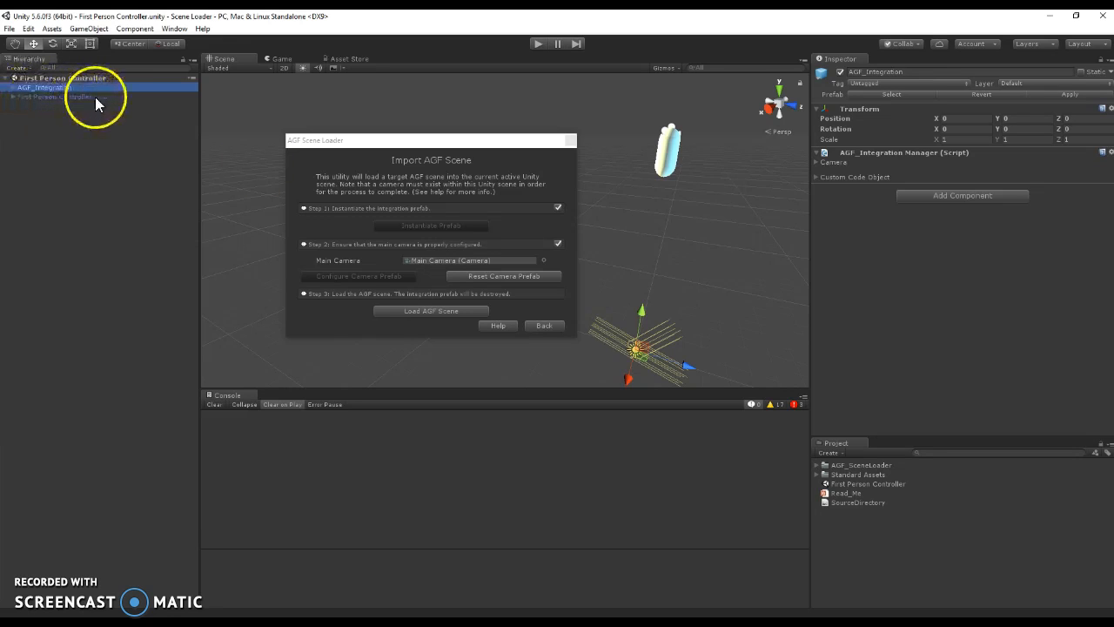
Try to load an AGF scene, reopening the full scene import for another attempt, and show the error messages in the console.
left_click(421, 315)
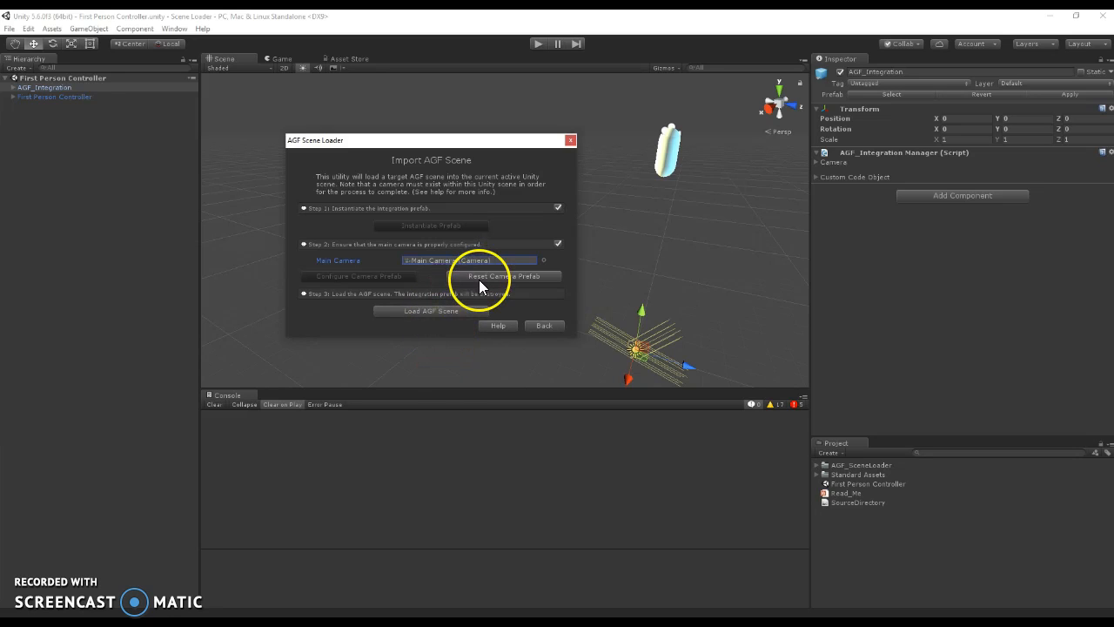
left_click(409, 316)
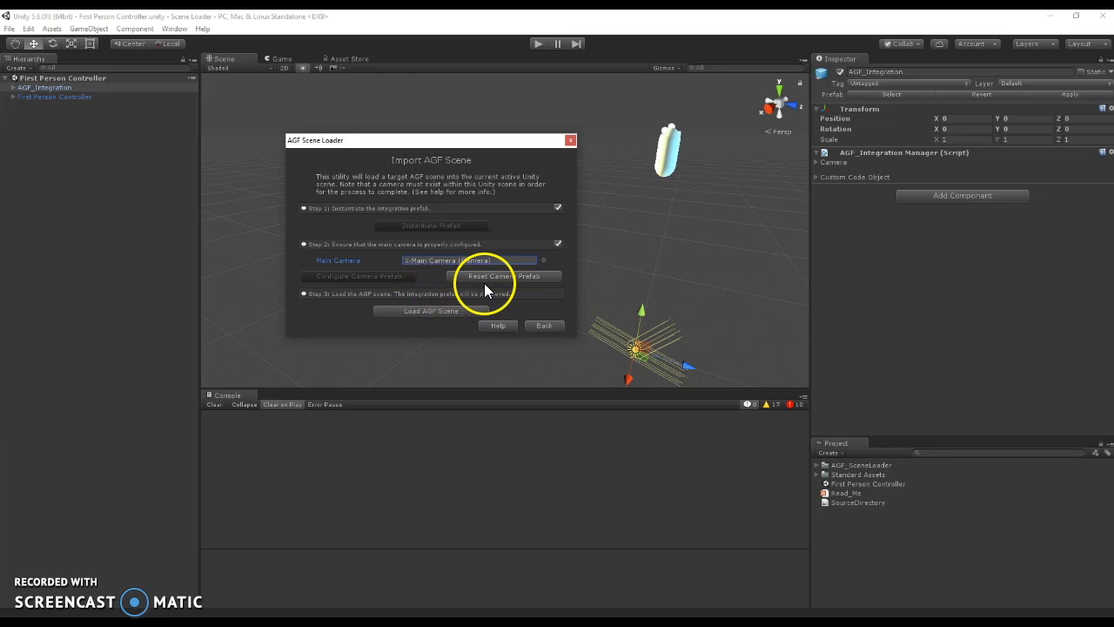
left_click(537, 324)
left_click(455, 219)
left_click(442, 313)
left_click(791, 404)
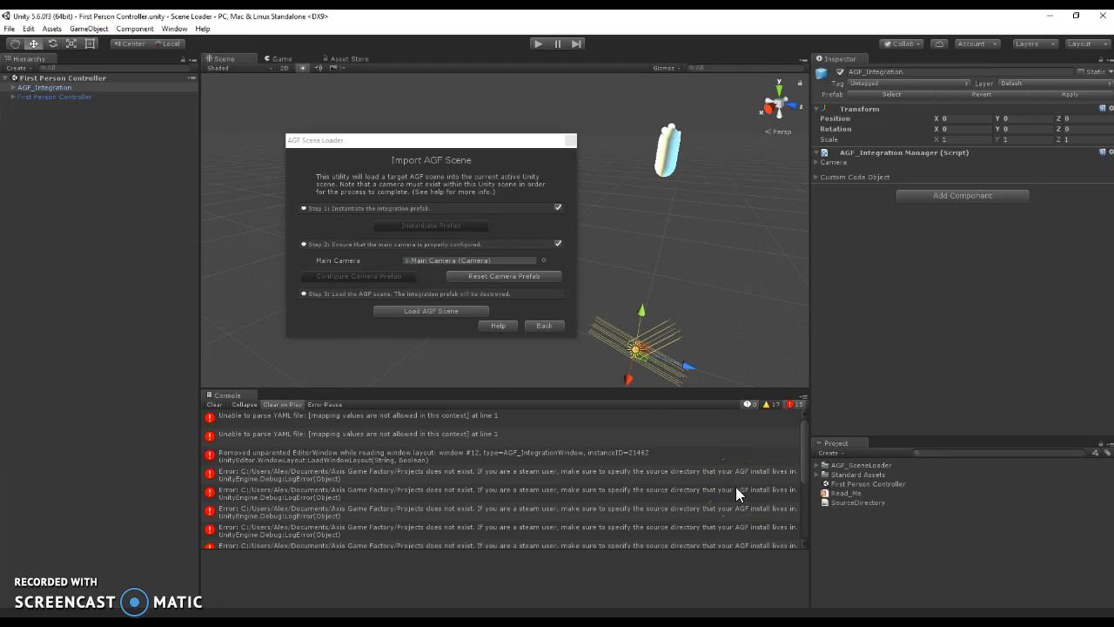
Set the AGF source directory to C:/Program Files (x86)/Steam/steamapps/common/Axis Game Factory and return to the loader's task list.
left_click(541, 327)
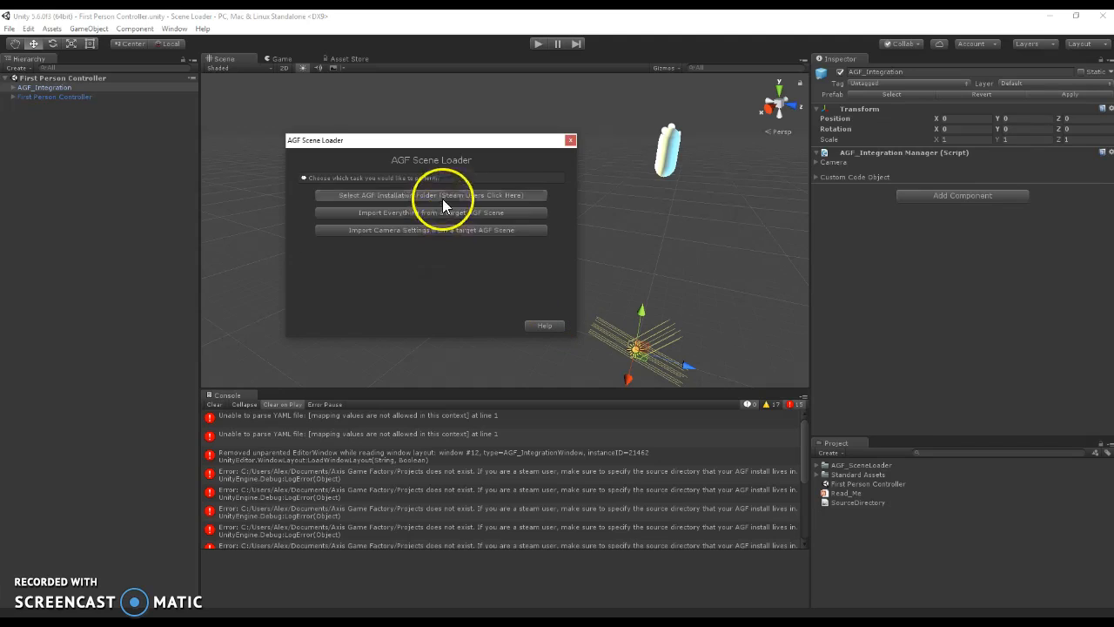
left_click(442, 206)
left_click(396, 297)
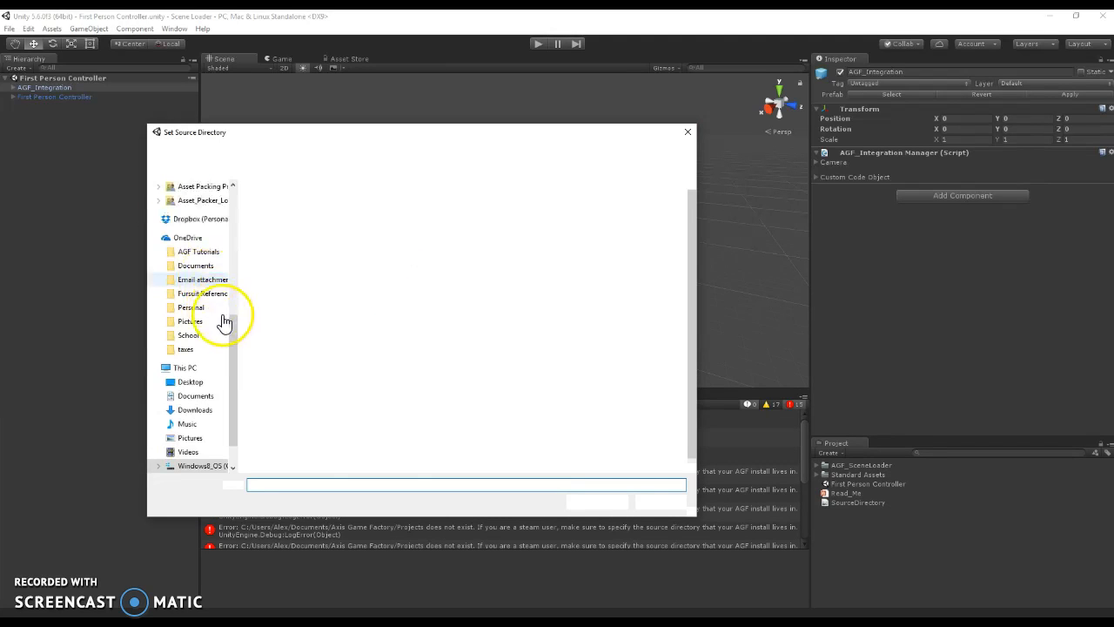
scroll(218, 218, "up", 7)
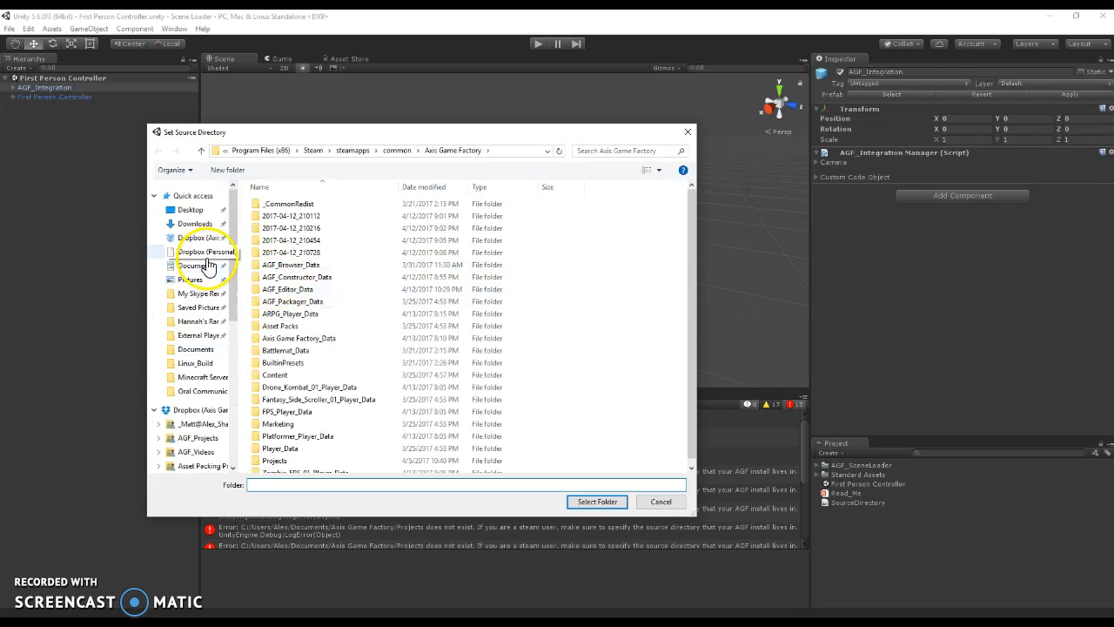
left_click_drag(533, 132, 670, 43)
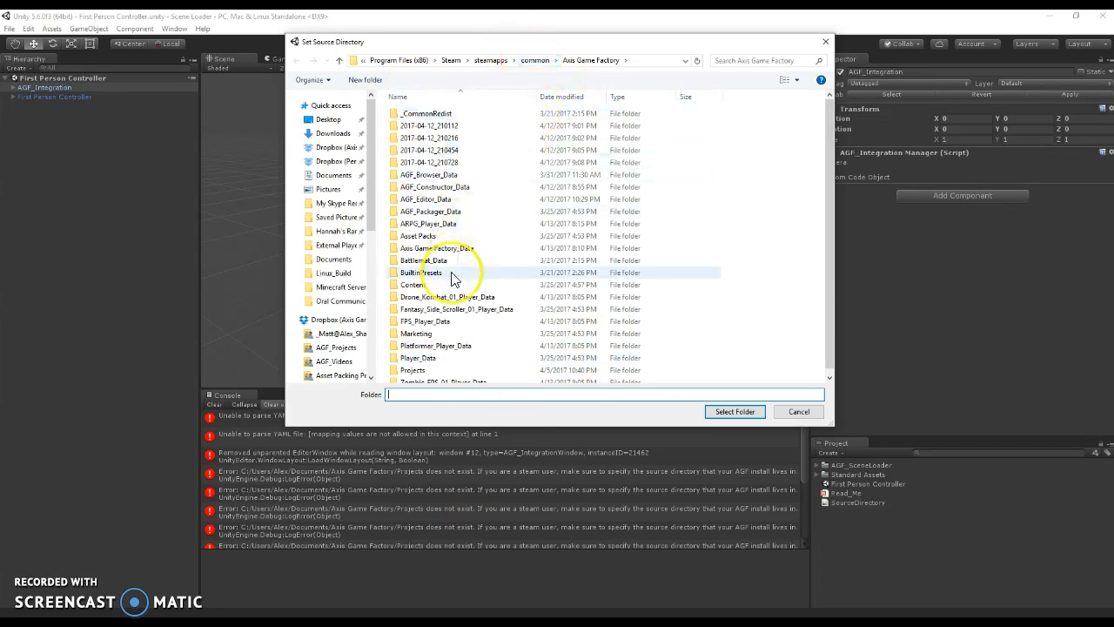
left_click(735, 412)
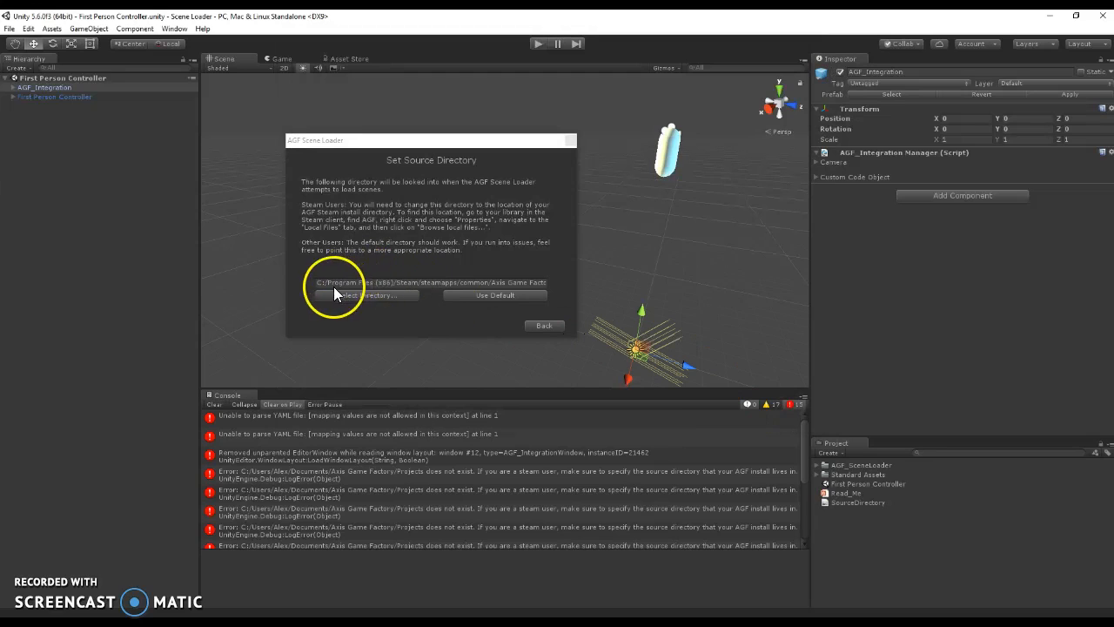
left_click(544, 325)
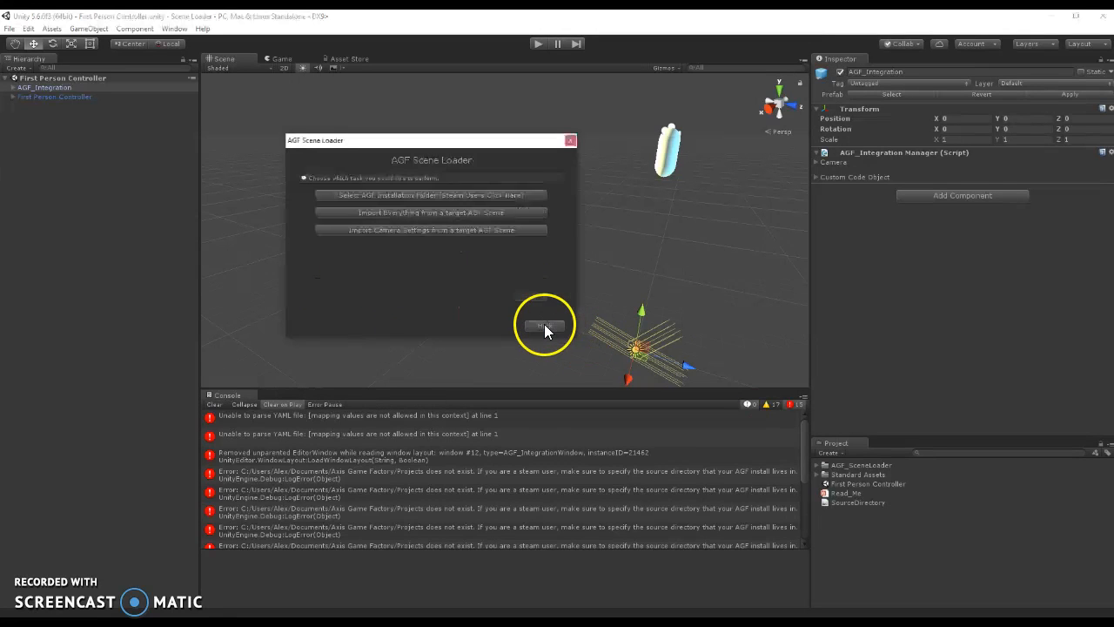
Reopen the option to import everything from a target AGF scene, clear the console, and start choosing a scene file to load.
left_click(424, 215)
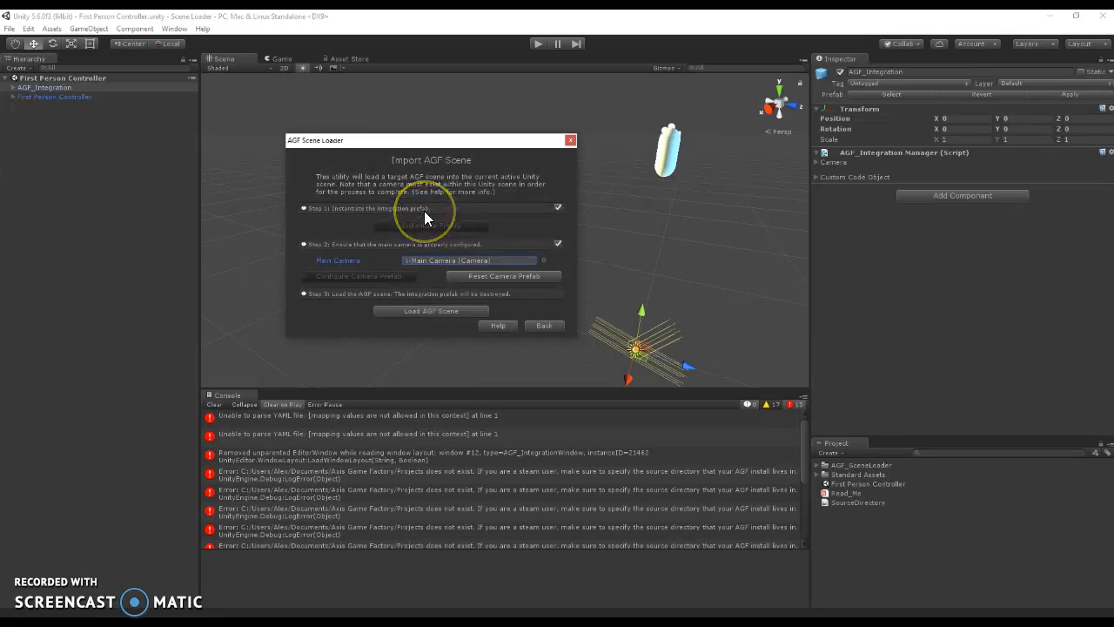
left_click(427, 312)
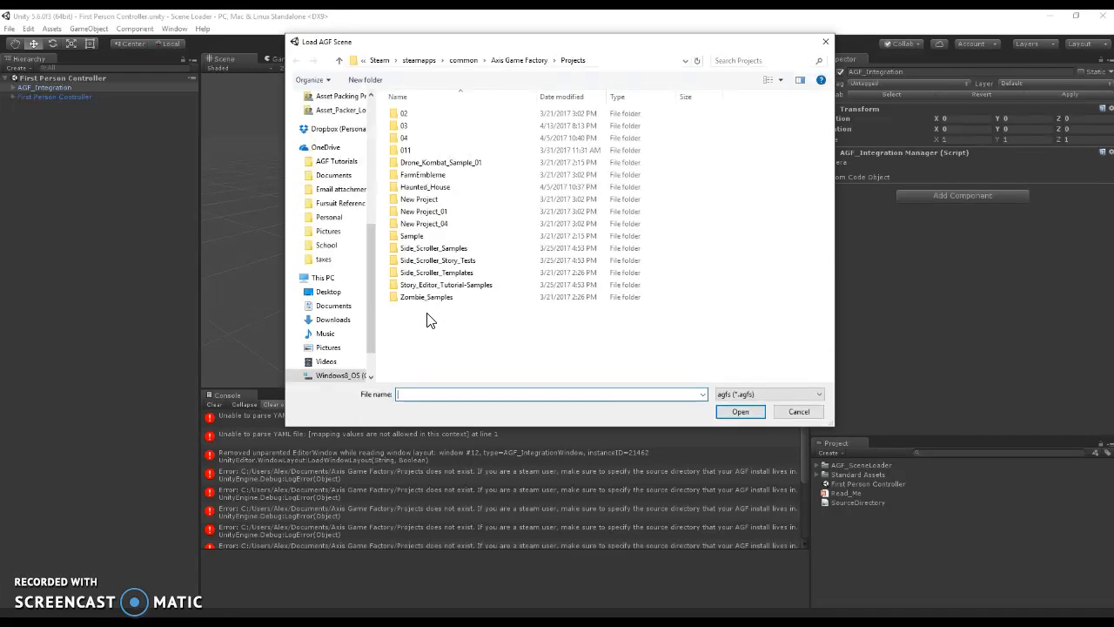
left_click(760, 411)
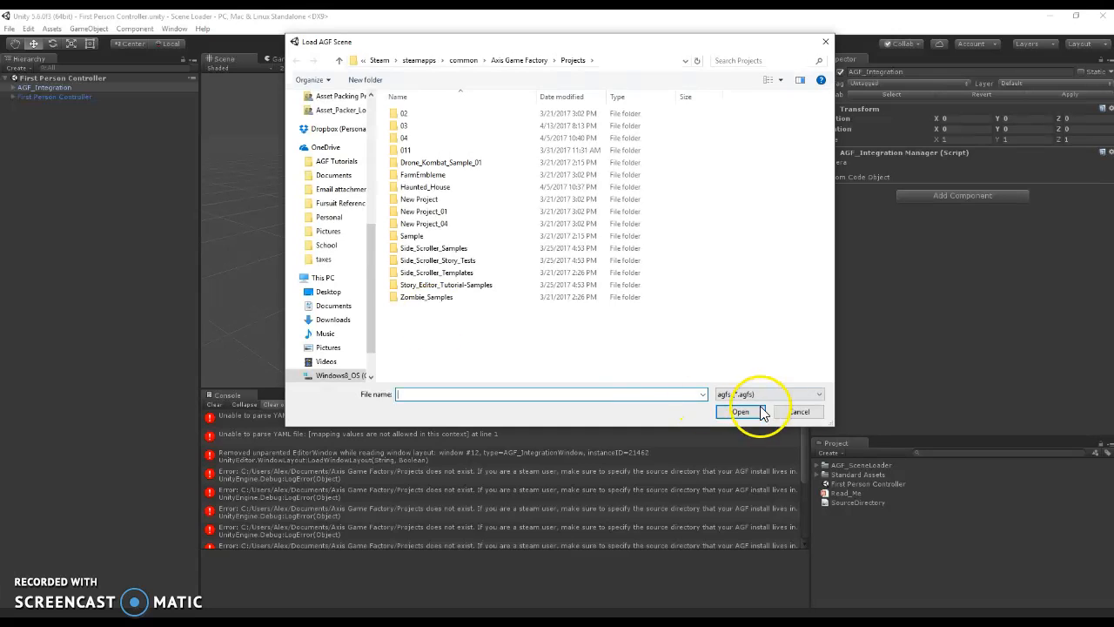
left_click(213, 404)
left_click(413, 311)
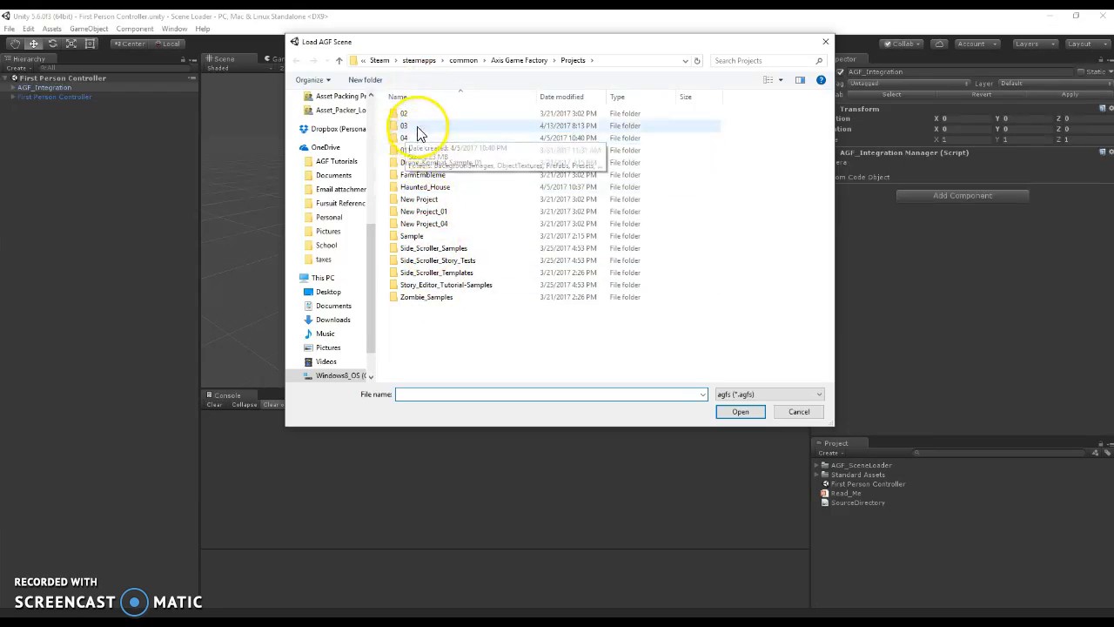
Look through the Scenes folder of project 04 with all file types shown.
double_click(417, 139)
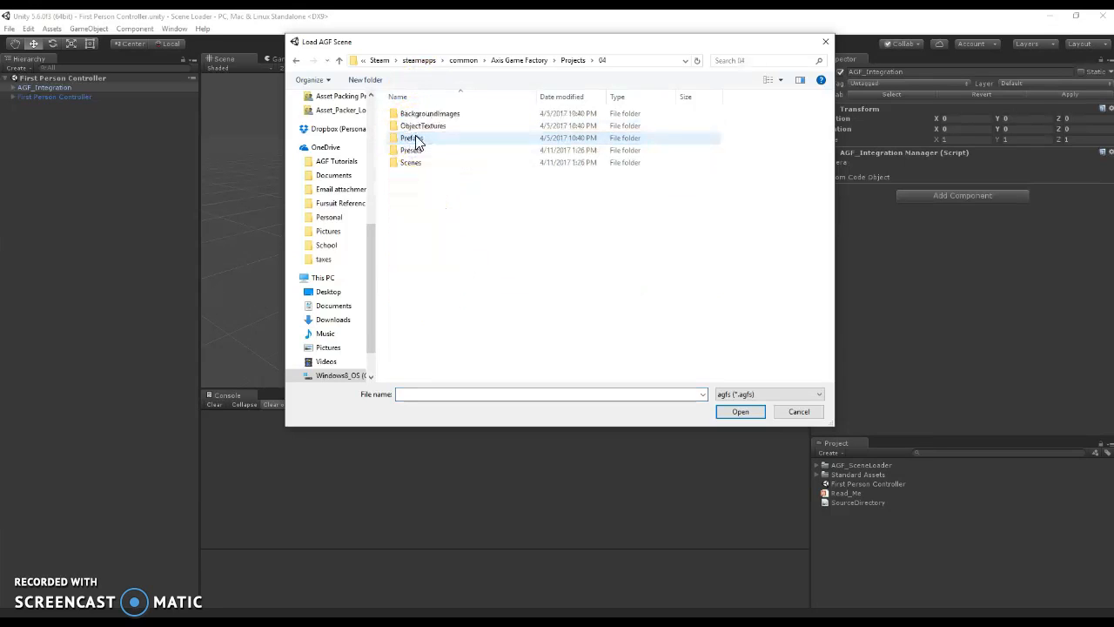
left_click(423, 165)
double_click(424, 165)
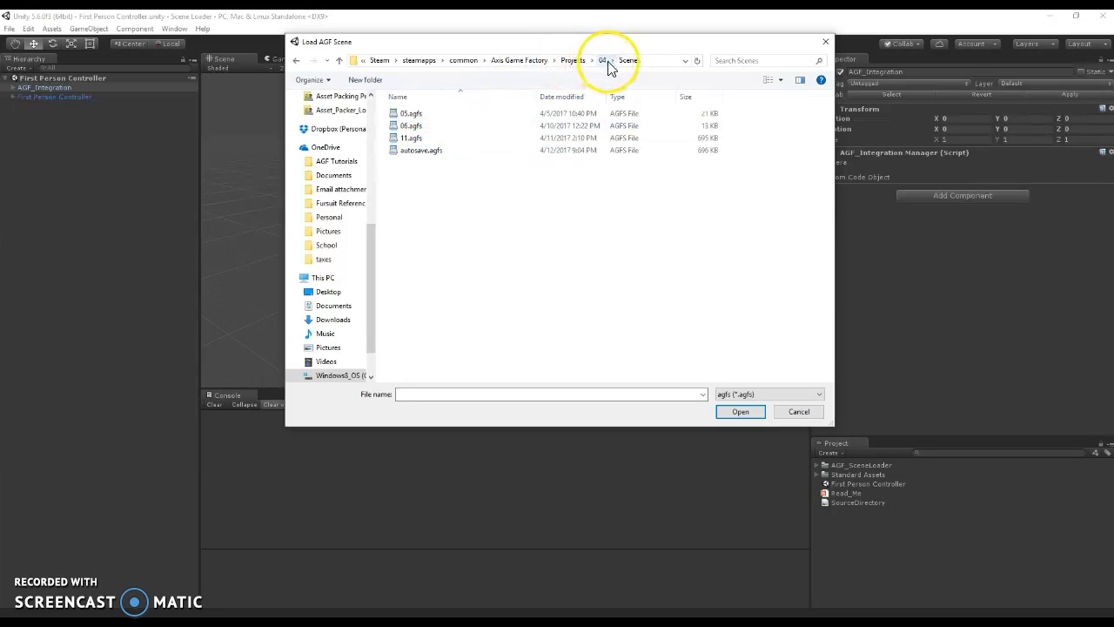
left_click(772, 394)
left_click(745, 416)
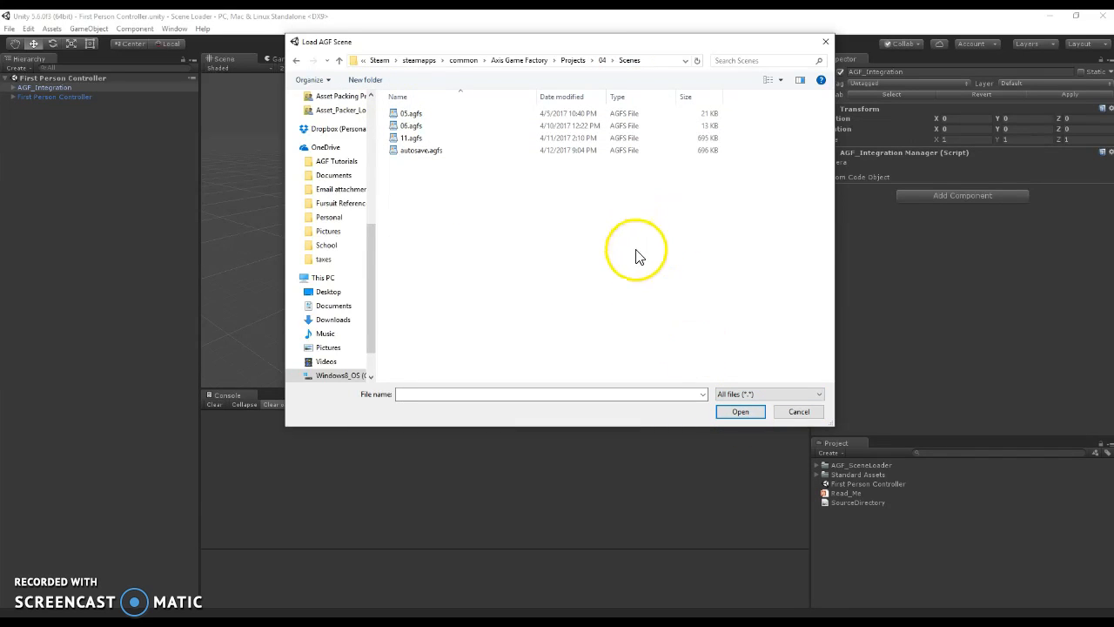
Look through the Scenes folder of project 03 with the files displayed as large thumbnails.
left_click(573, 60)
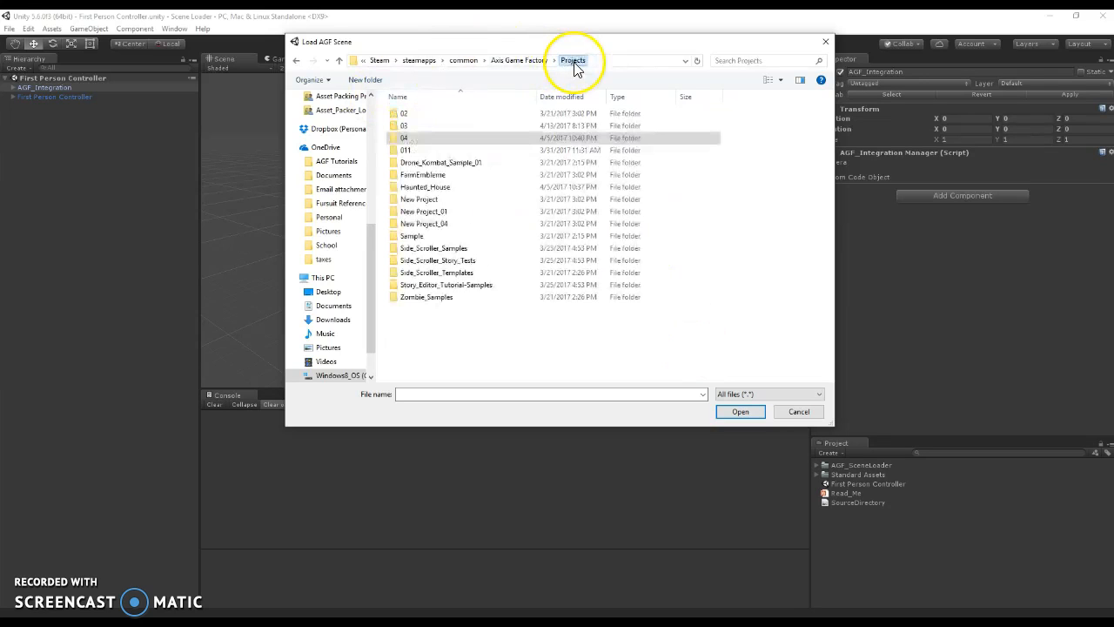
double_click(416, 127)
double_click(414, 177)
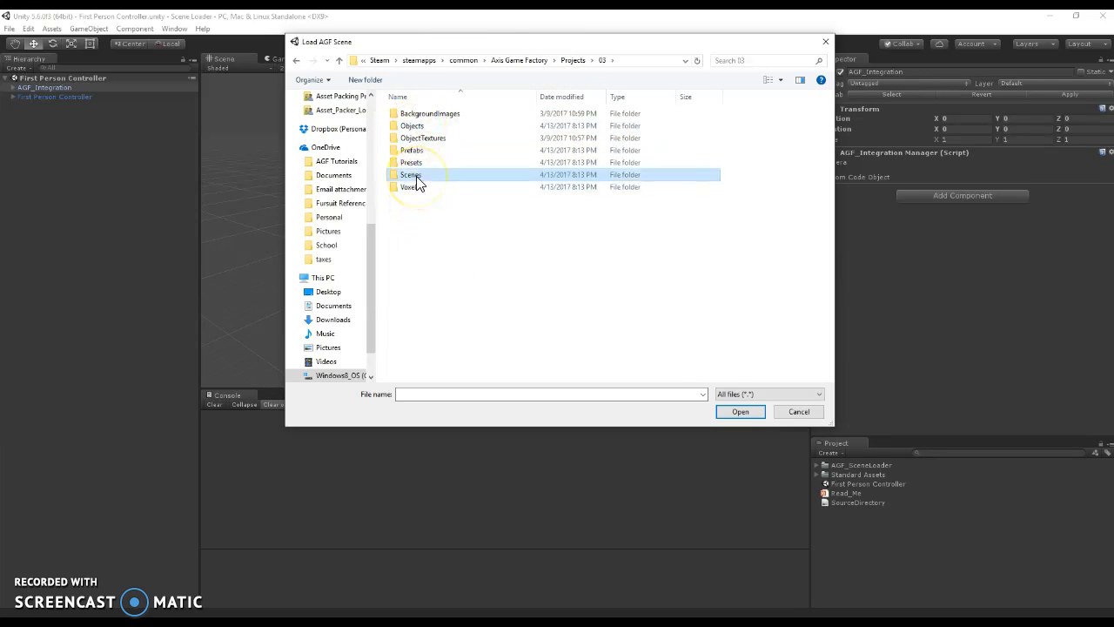
scroll(468, 261, "up", 3, "ctrl")
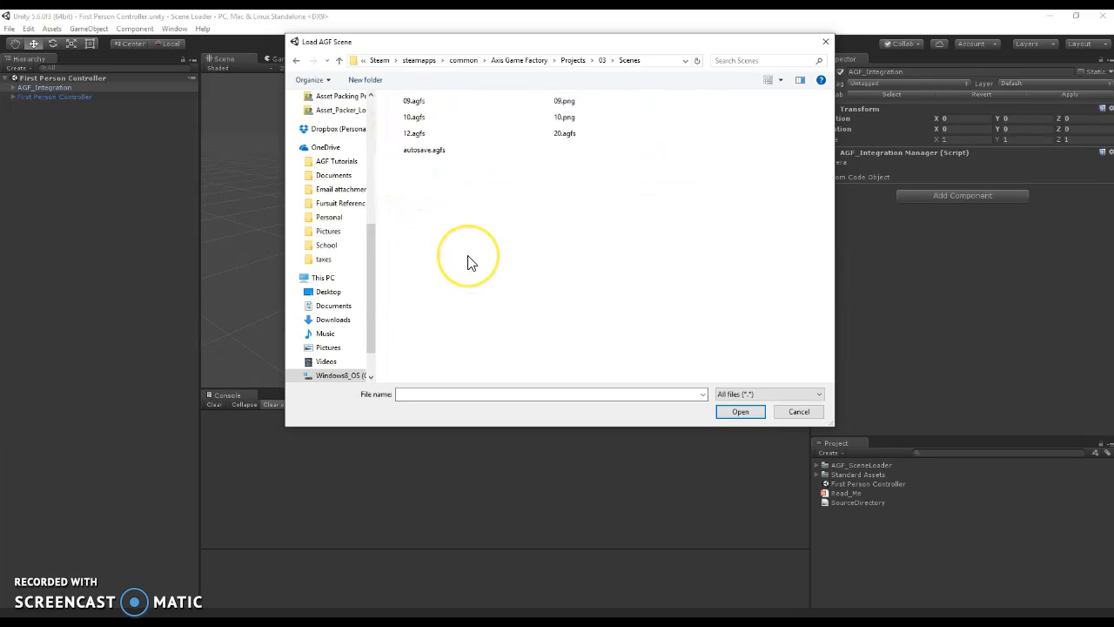
scroll(468, 262, "up", 3, "ctrl")
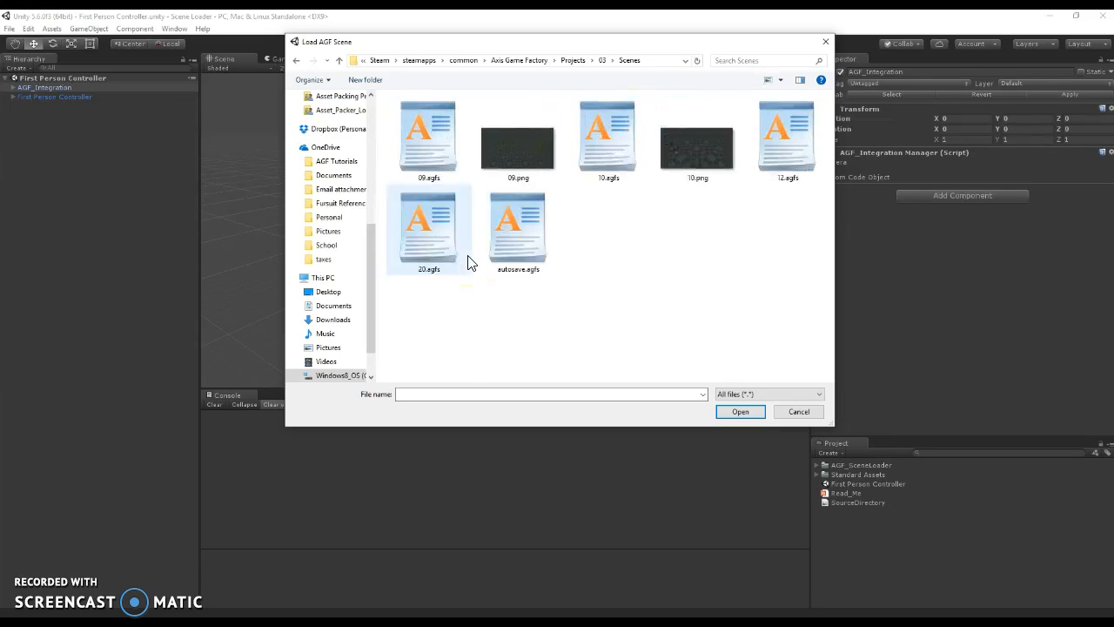
Load 10.agfs from the Scenes folder of project 02 into the current scene and close the AGF Scene Loader.
left_click(568, 185)
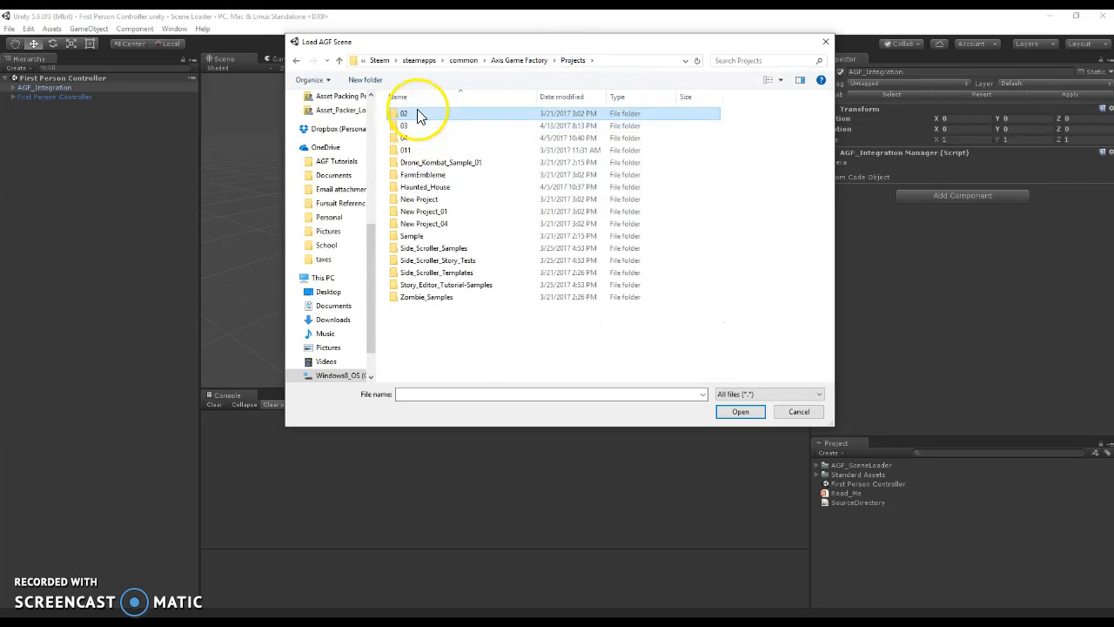
double_click(418, 114)
double_click(416, 164)
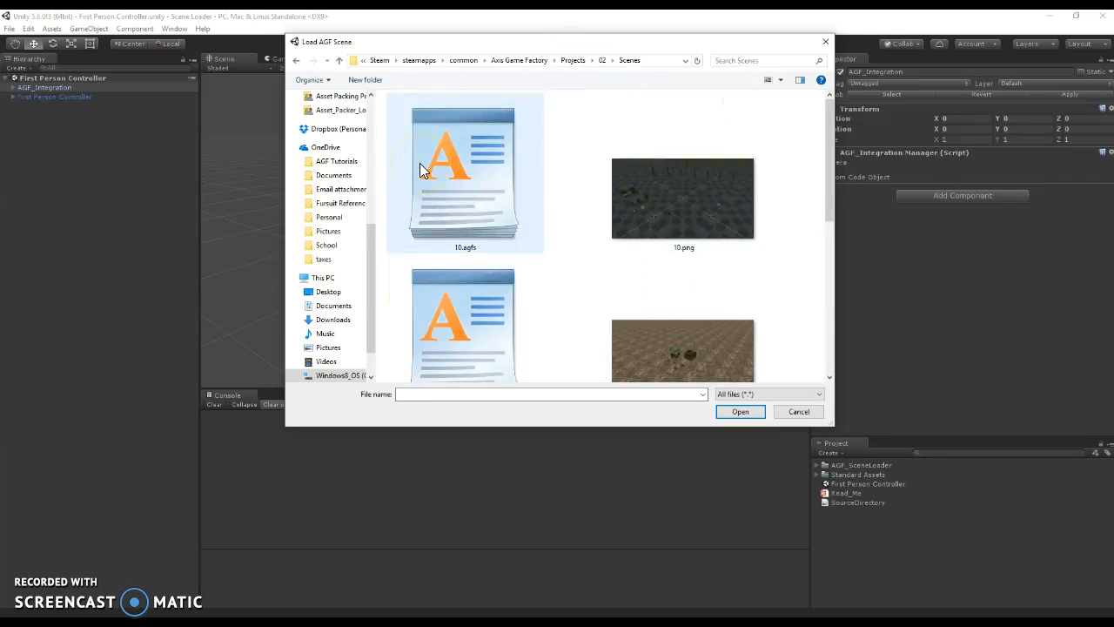
left_click(483, 170)
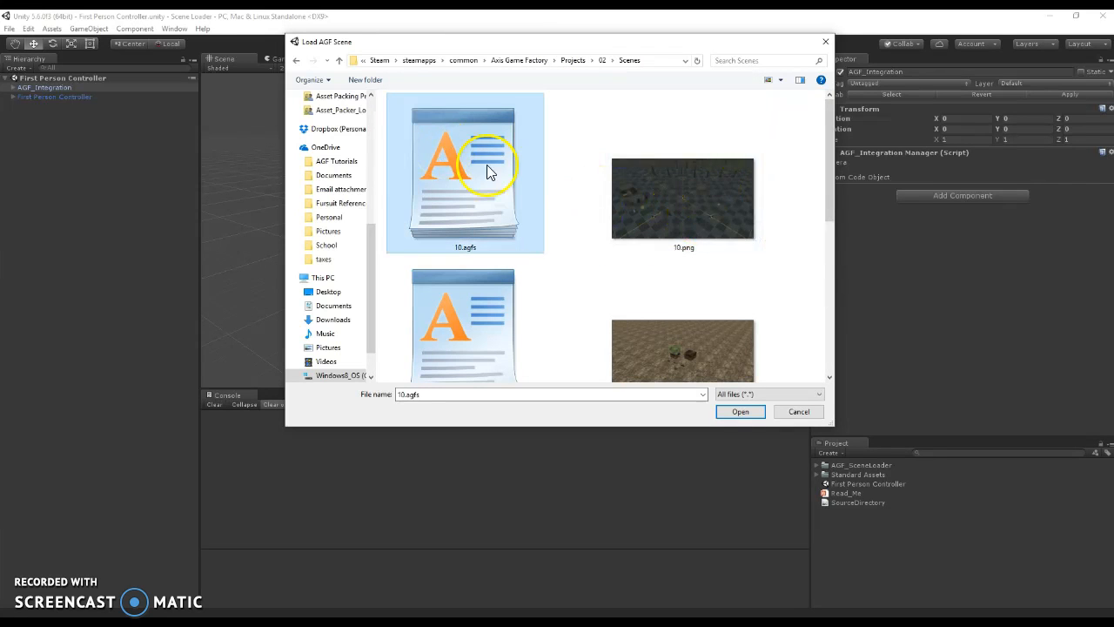
left_click(740, 411)
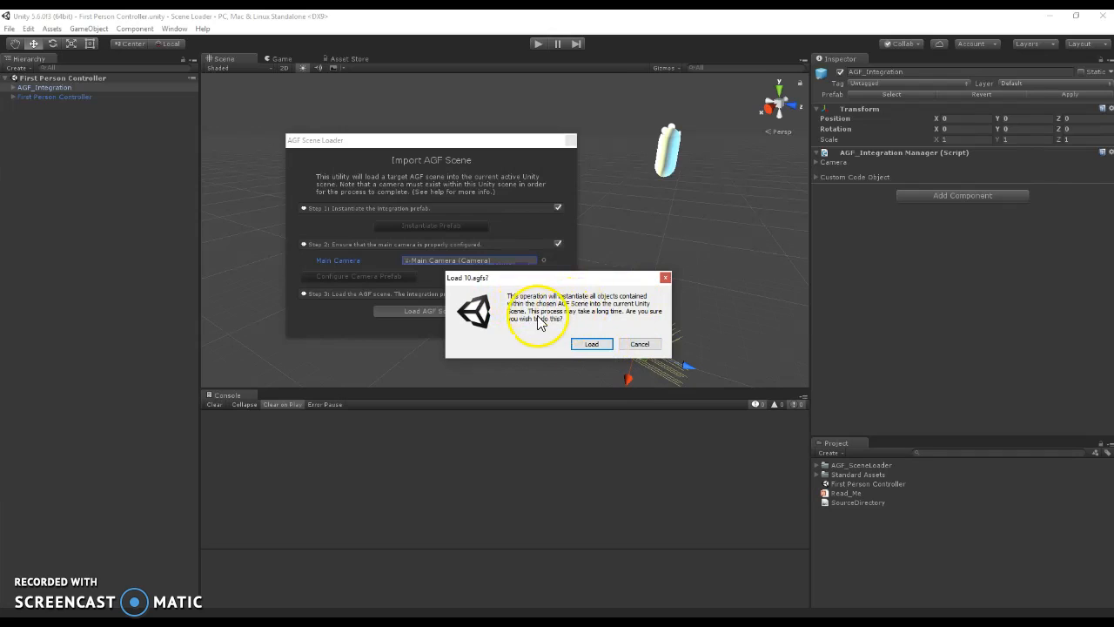
left_click(592, 344)
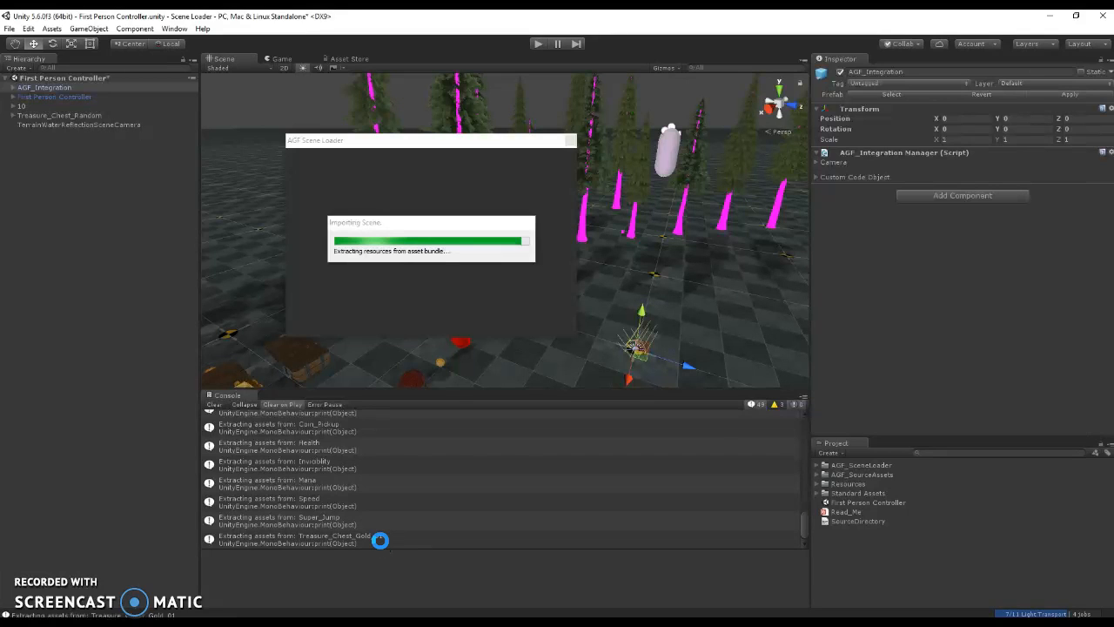
left_click(472, 354)
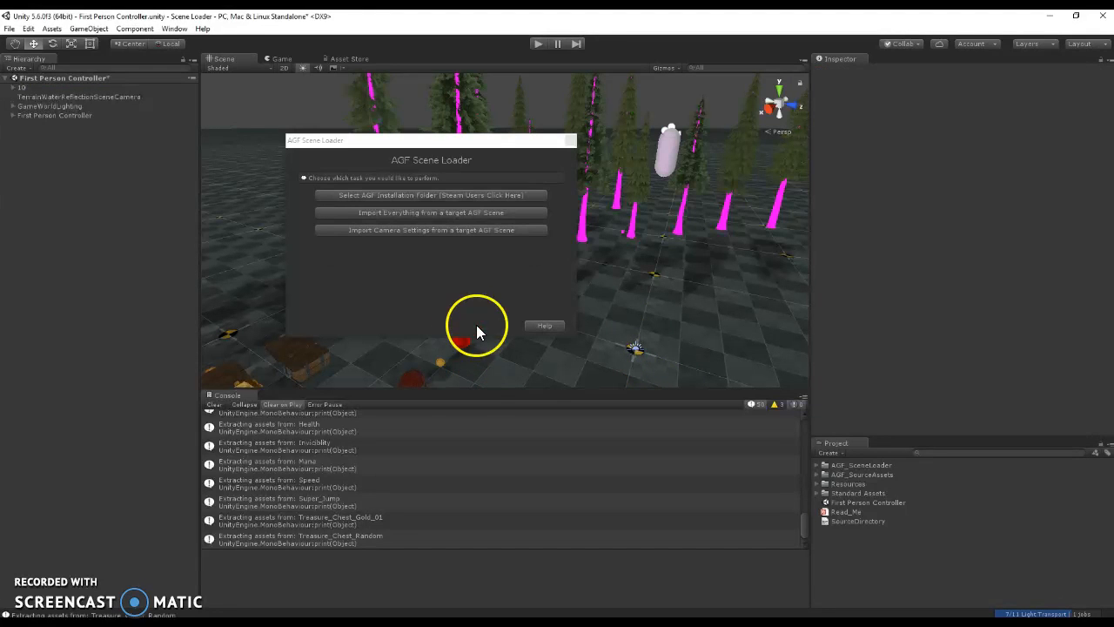
left_click(571, 139)
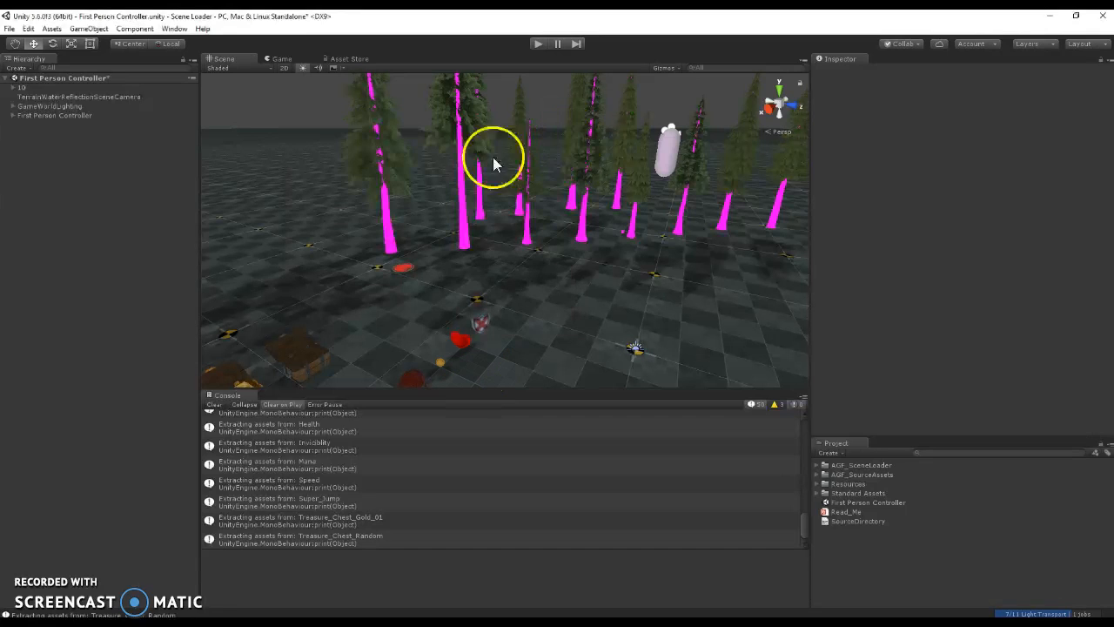
Inspect the imported object 10 and its child objects in the hierarchy and scene view, then collapse it.
left_click(13, 88)
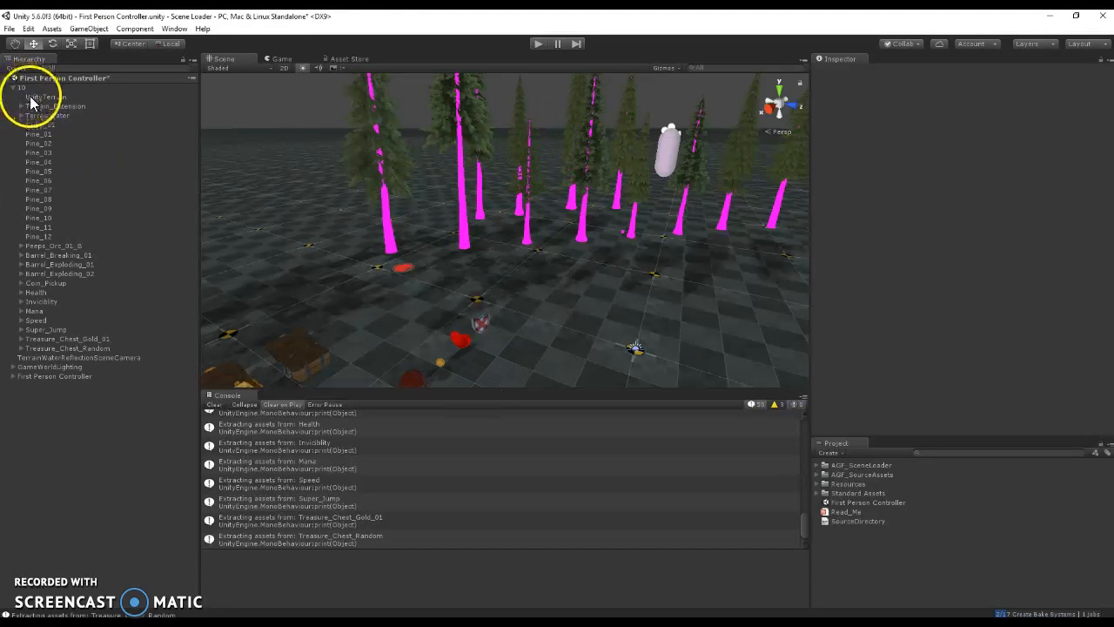
left_click(33, 88)
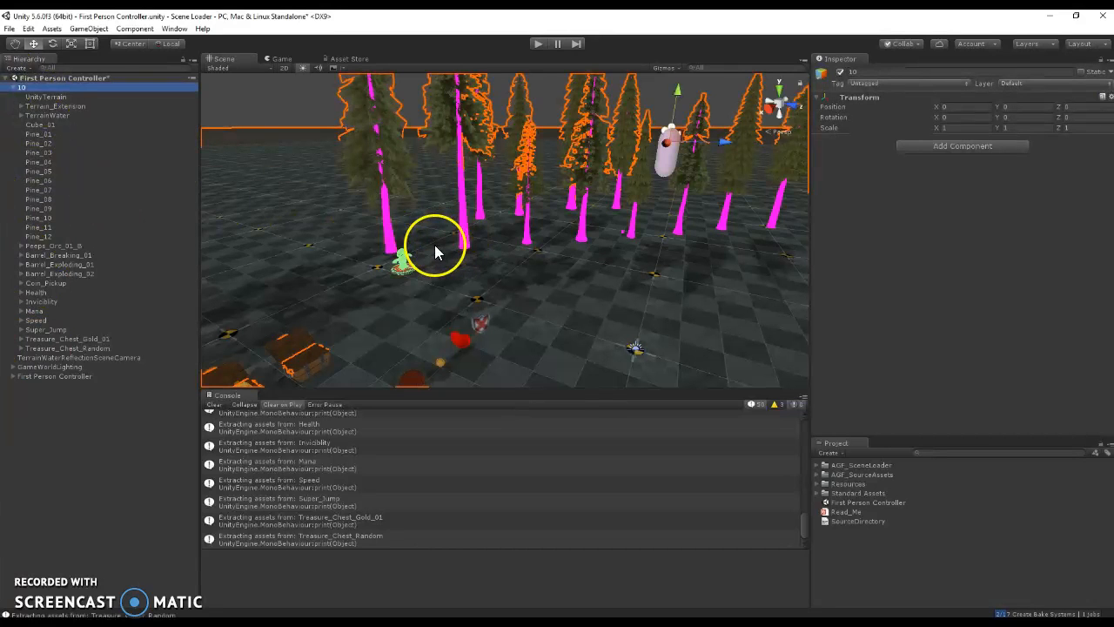
right_click_drag(341, 229, 239, 169)
left_click(19, 88)
left_click(12, 88)
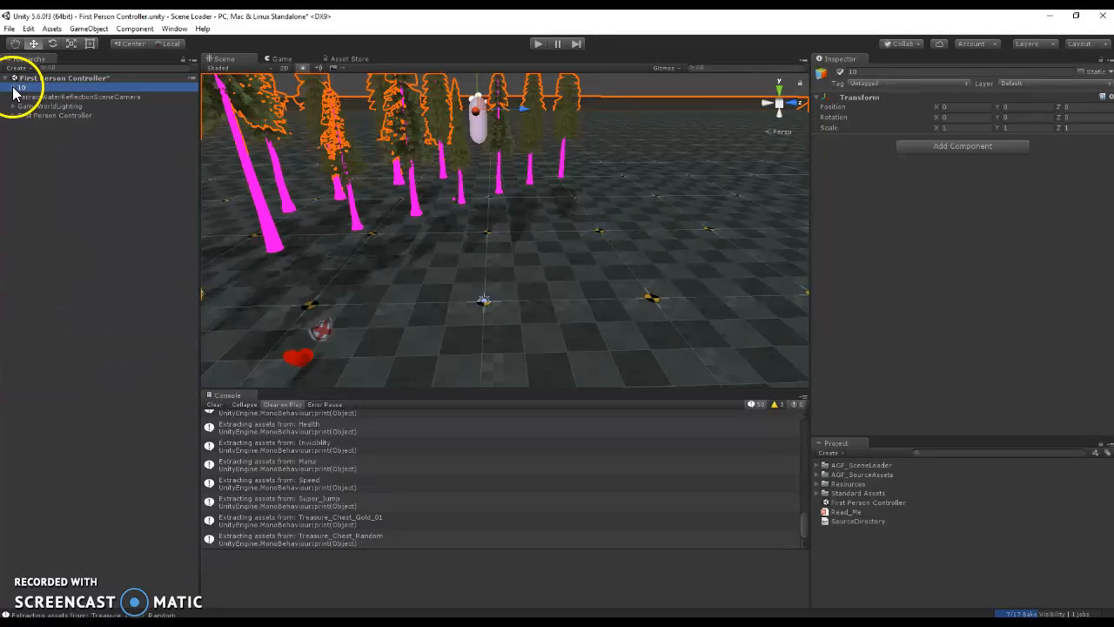
Examine the AGF_SceneLoader folder's contents, then expand the AGF_SourceAssets folder and its 10 subfolder in the project.
left_click(816, 465)
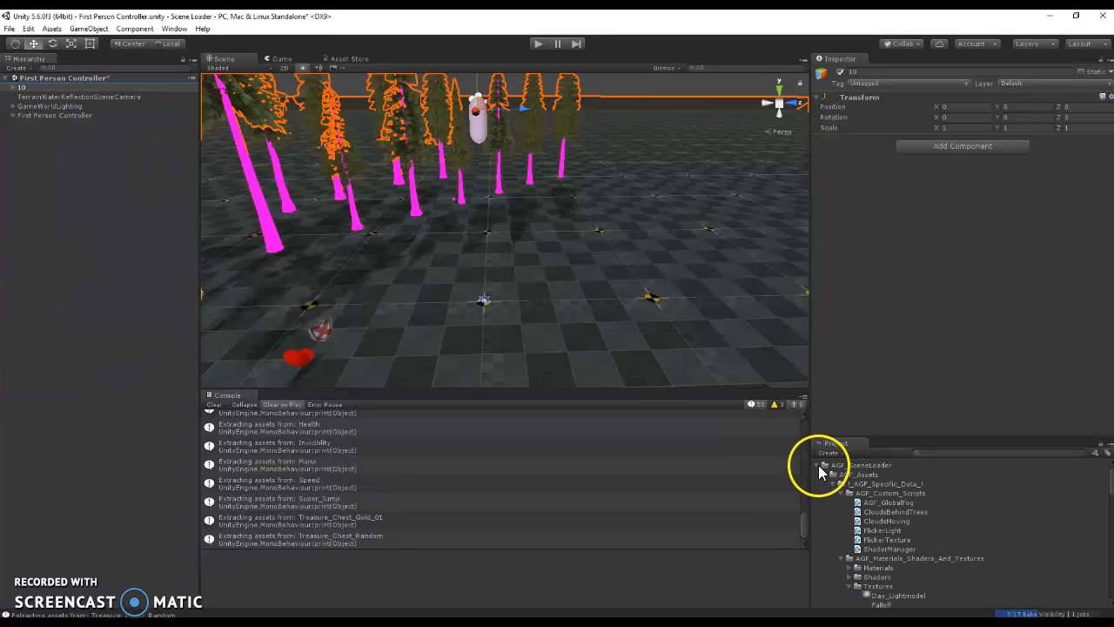
left_click(818, 466)
left_click(816, 474)
left_click(826, 484)
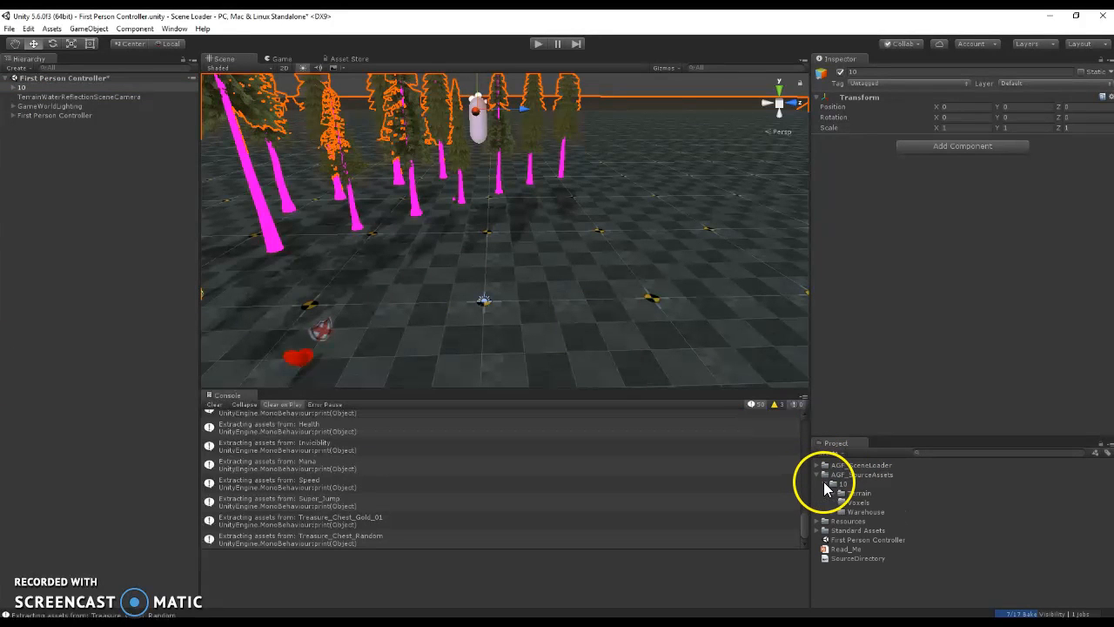
Expand the Terrain, Warehouse, Materials and Meshes folders under 10 and look through the extracted assets.
left_click(834, 493)
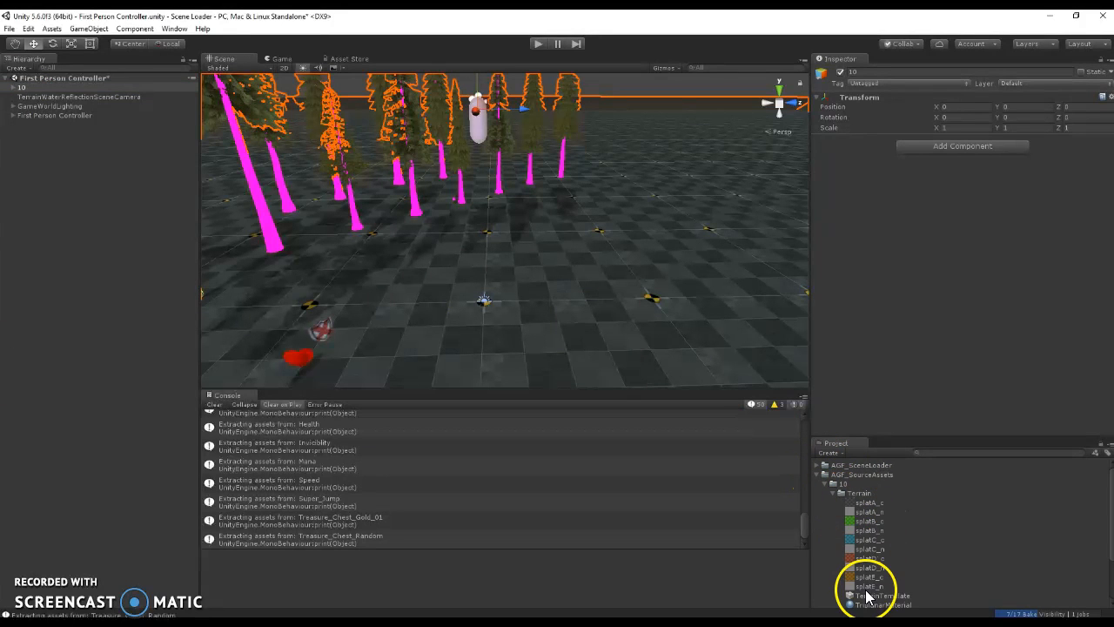
scroll(862, 582, "down", 3)
left_click(834, 557)
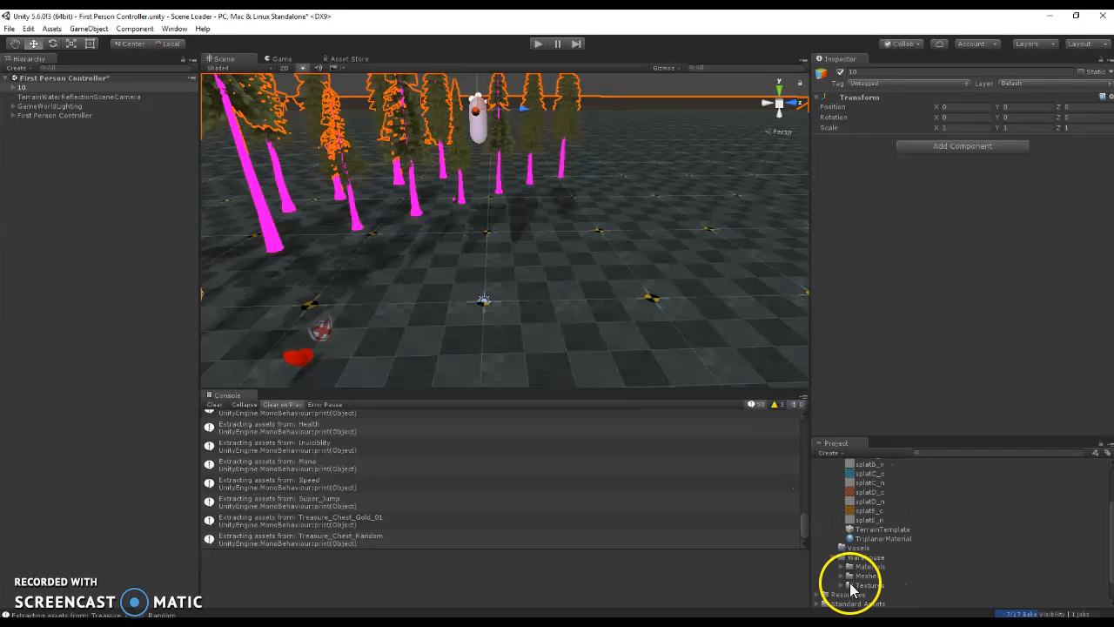
left_click(841, 575)
scroll(841, 583, "down", 2)
scroll(844, 509, "down", 1)
left_click(842, 503)
scroll(877, 553, "down", 4)
scroll(876, 547, "up", 2)
scroll(871, 562, "down", 2)
scroll(862, 560, "down", 2)
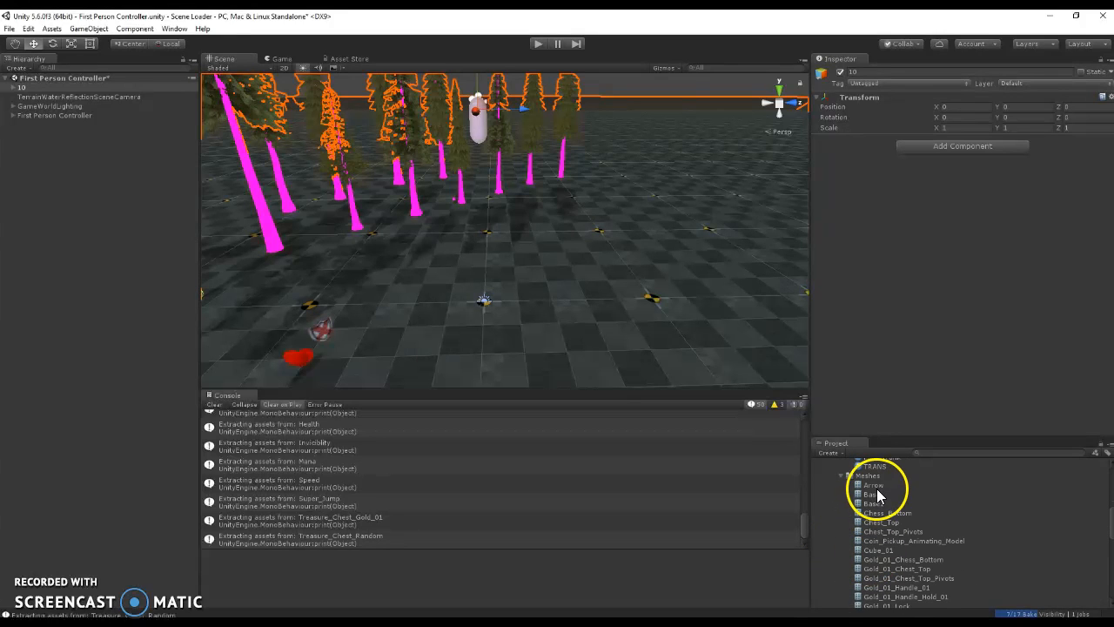
Preview the Arrow mesh, and select the green Super_Jump arrow in the scene to compare its components.
left_click(874, 485)
left_click_drag(671, 305, 513, 350, "alt")
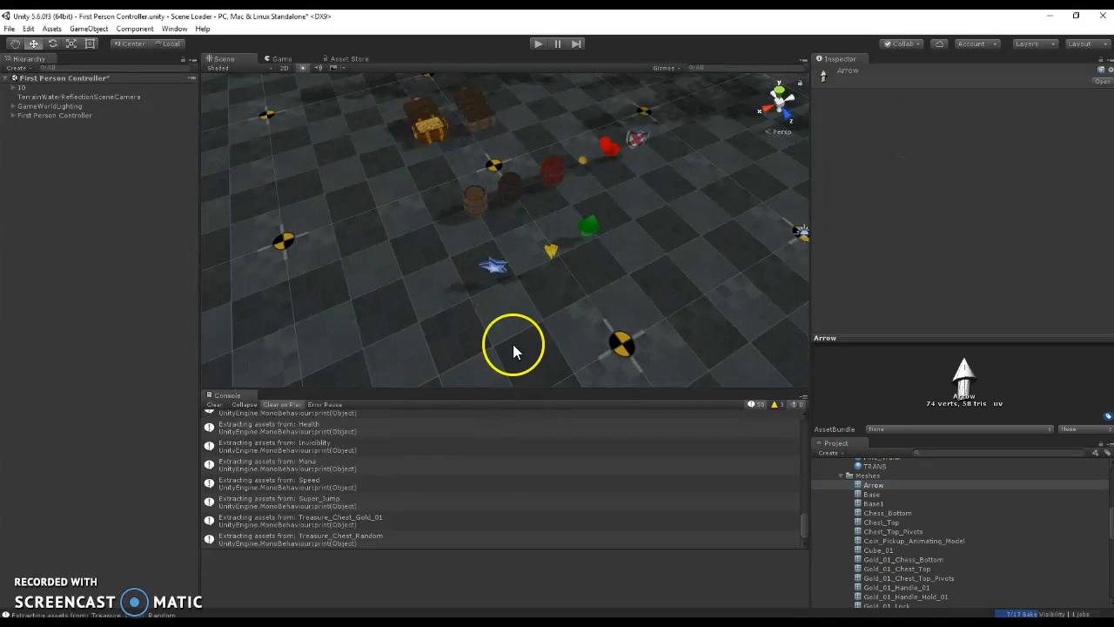
left_click(591, 232)
left_click_drag(574, 314, 647, 230, "alt")
scroll(884, 551, "up", 10)
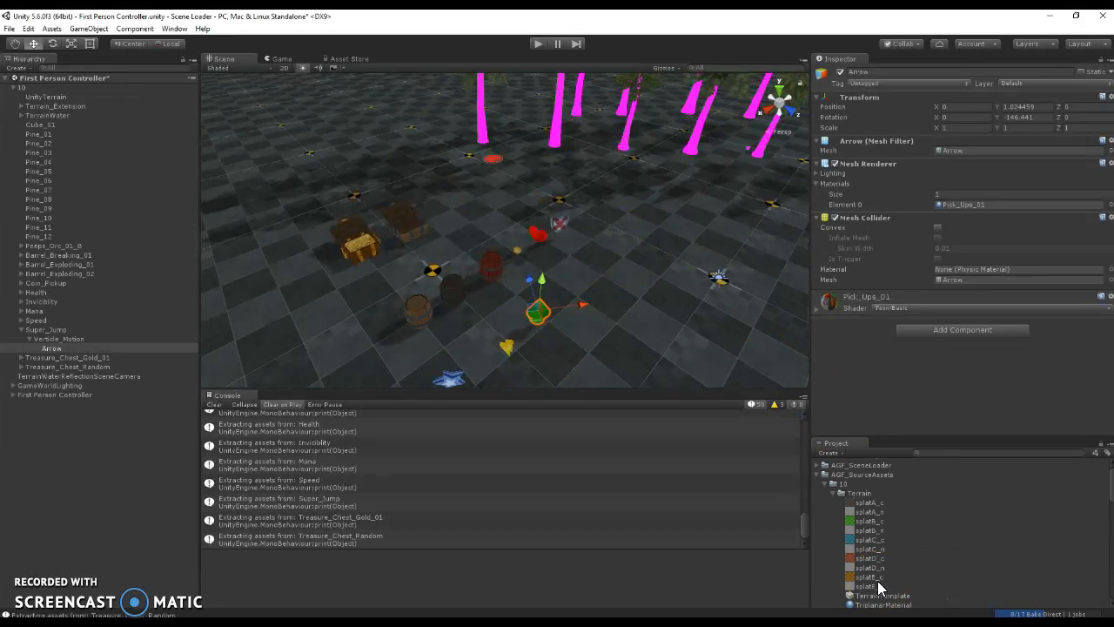
Place a new copy of the Arrow mesh from the Meshes folder in the scene near the treasure chests.
scroll(855, 540, "down", 10)
left_click_drag(879, 479, 705, 346)
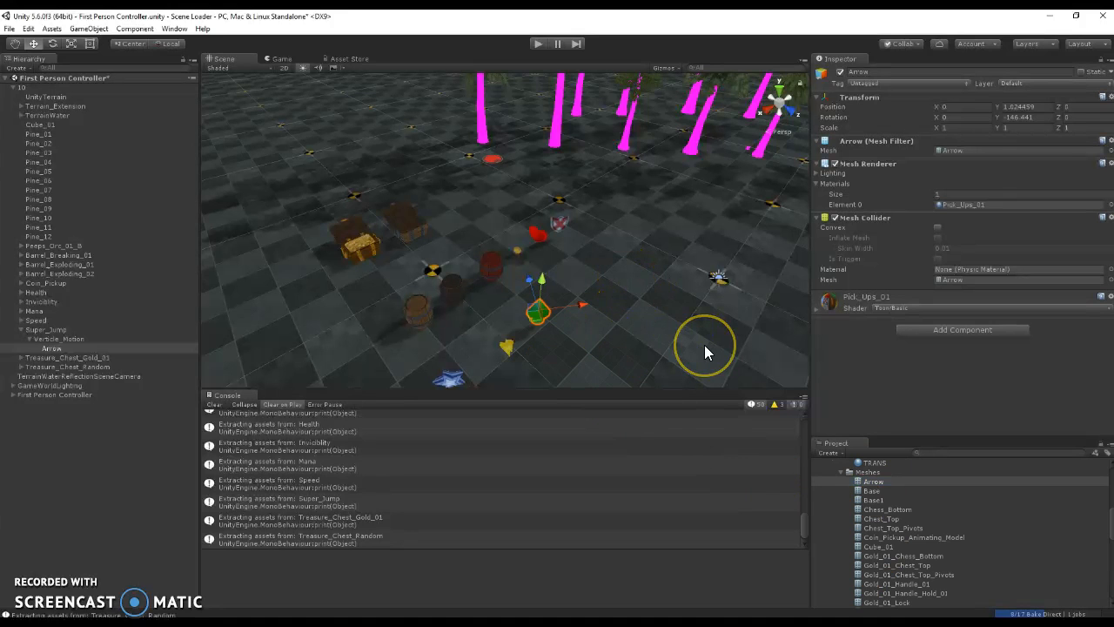
left_click_drag(525, 282, 546, 295, "alt")
right_click_drag(545, 295, 401, 244)
key("w")
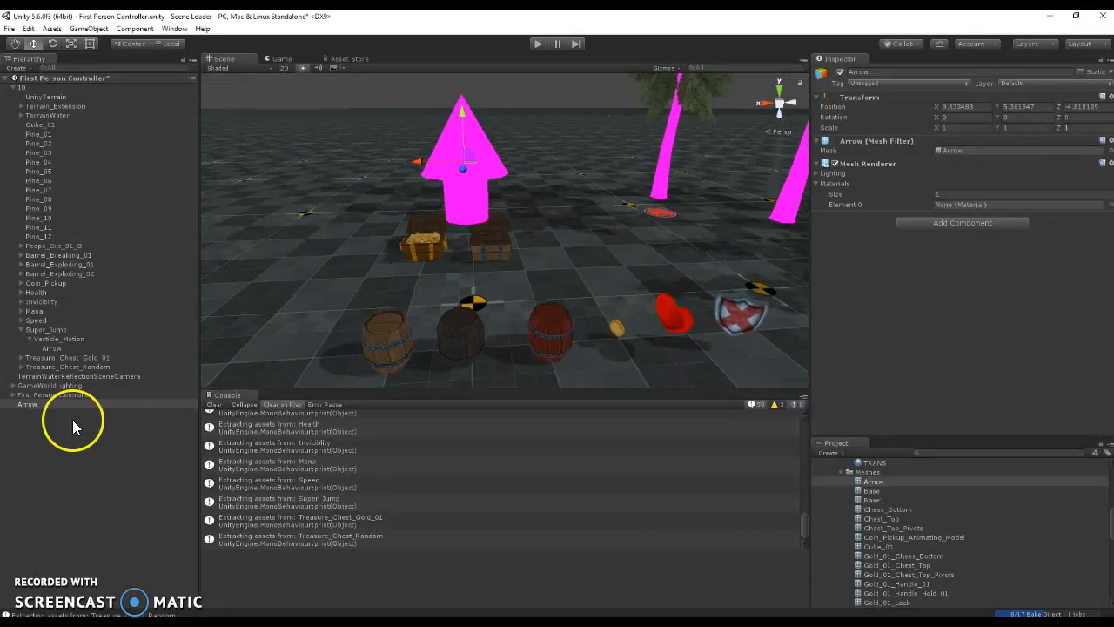
Apply the Pick_Ups_01 material to the newly placed arrow and look through the remaining meshes and the Textures folder.
scroll(875, 470, "up", 3)
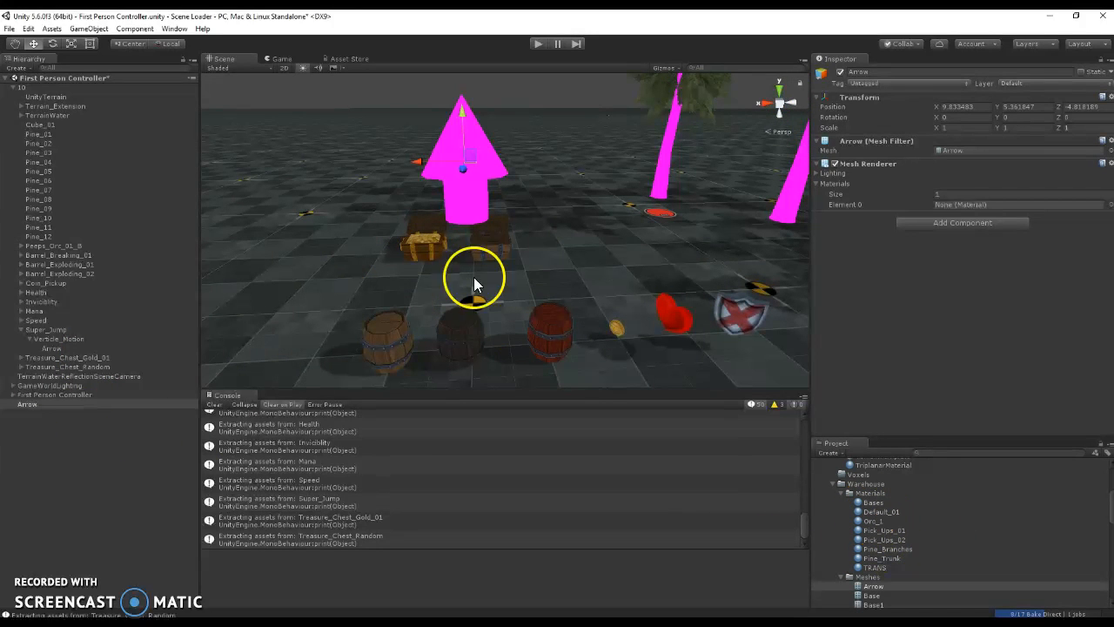
scroll(450, 339, "down", 2)
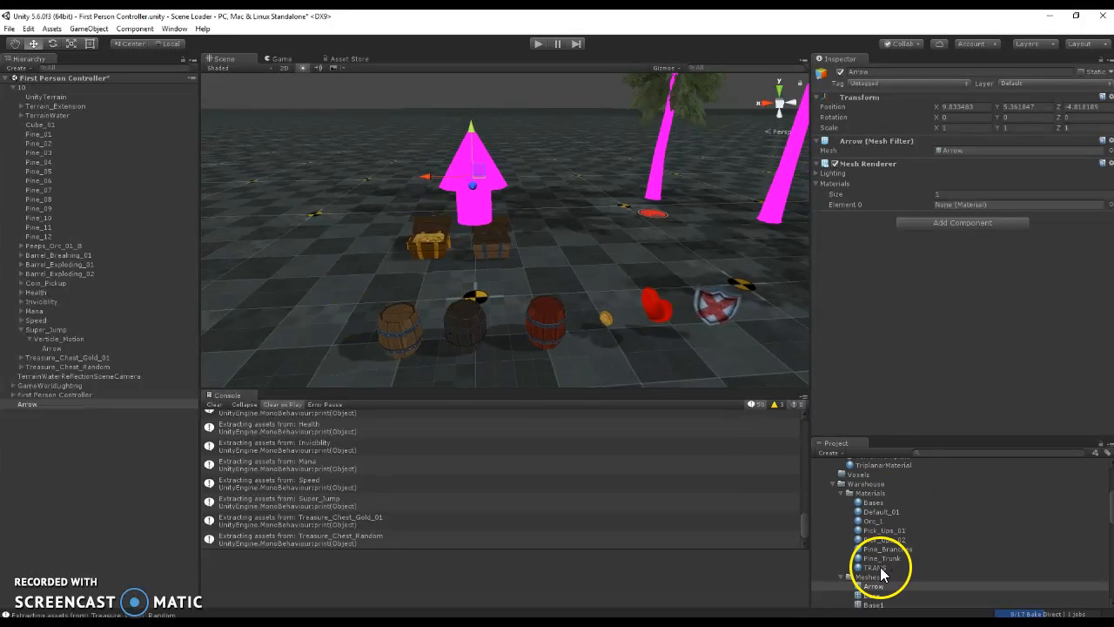
left_click_drag(877, 532, 748, 226)
scroll(883, 548, "down", 5)
scroll(890, 571, "down", 6)
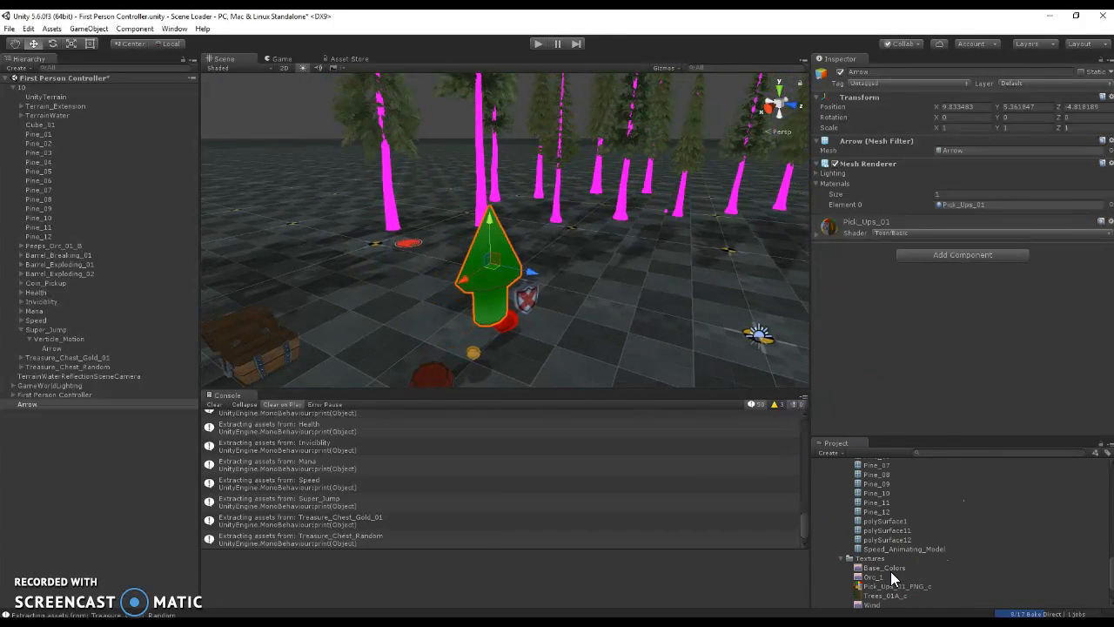
Select the Pine_02 tree and change its Pine_Trunk material's shader to Standard.
right_click_drag(628, 361, 554, 277)
key("w")
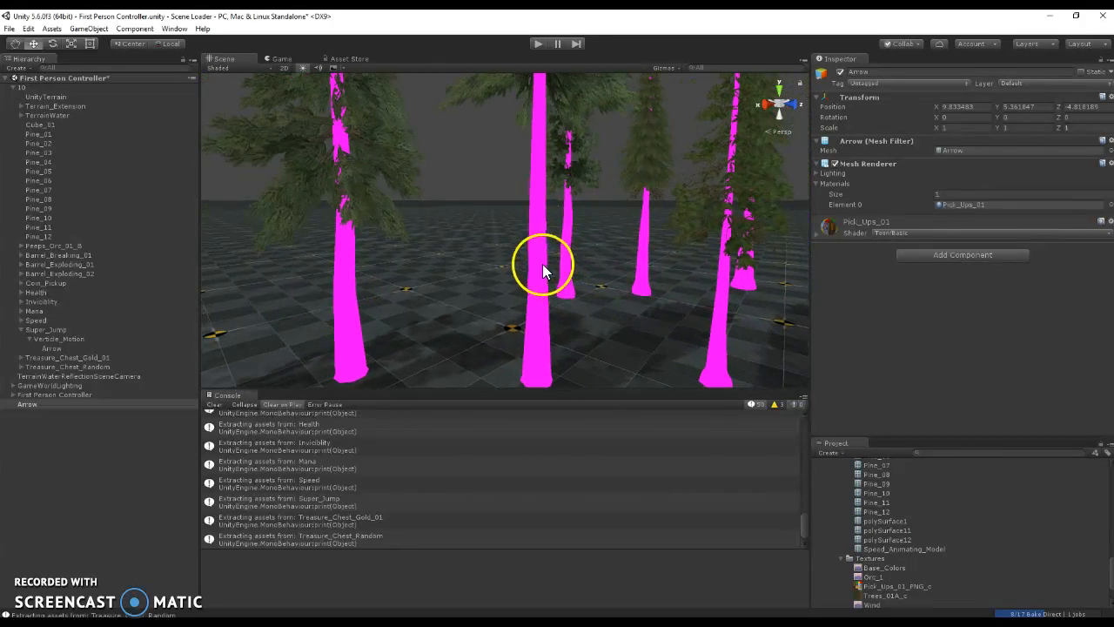
left_click(541, 264)
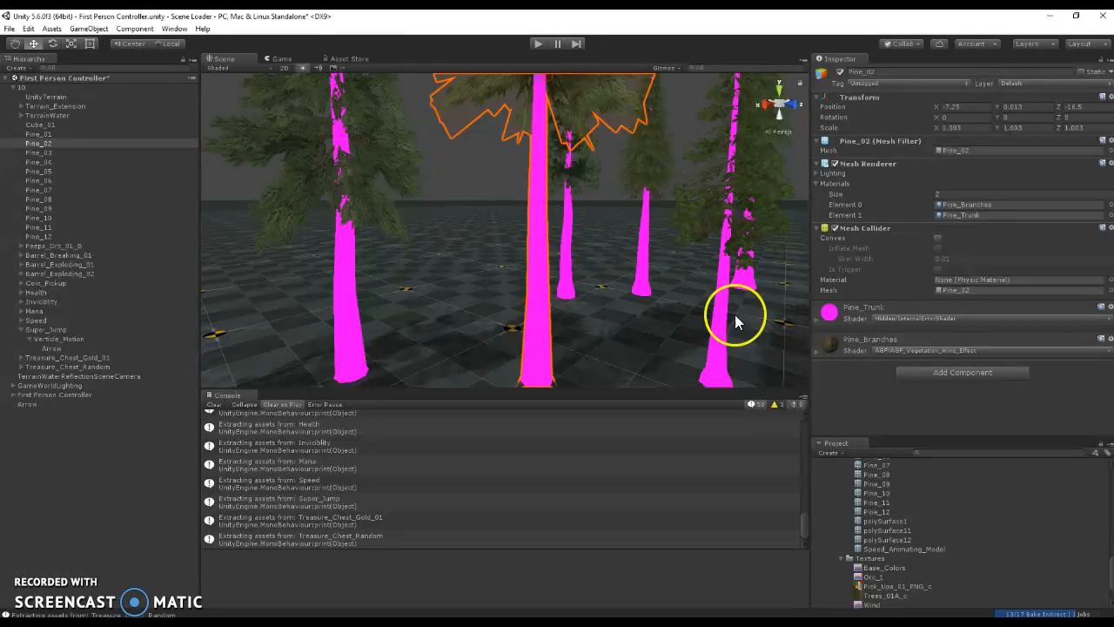
left_click(892, 318)
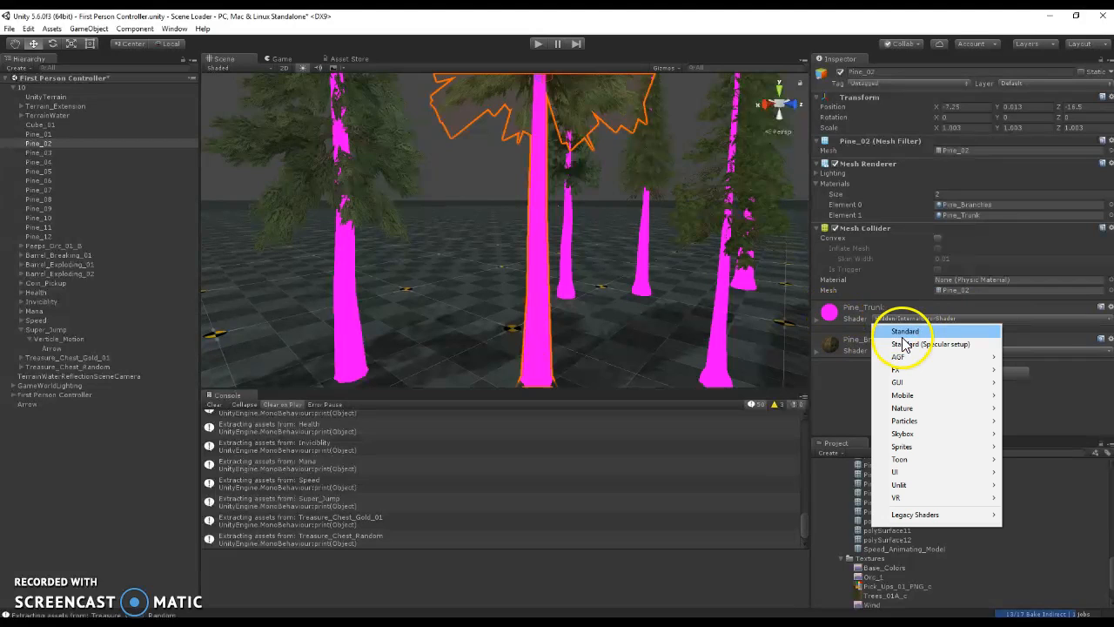
left_click(905, 330)
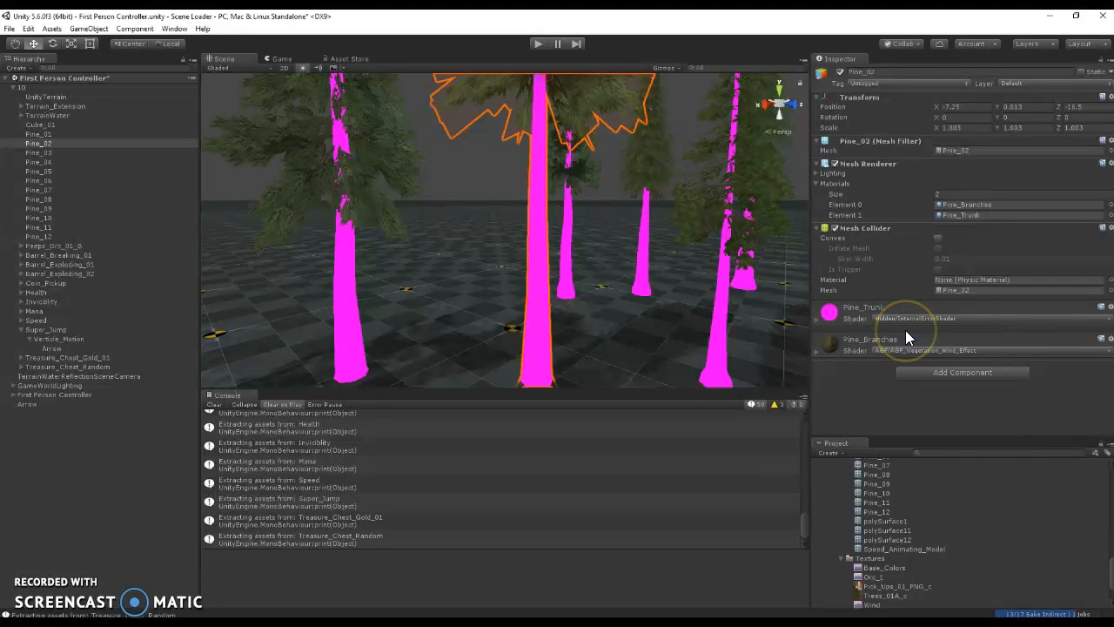
Inspect the Pine_02 tree up close, try a different shader for its Pine_Branches material and undo the attempt.
right_click_drag(658, 305, 728, 336)
key("e")
key("w")
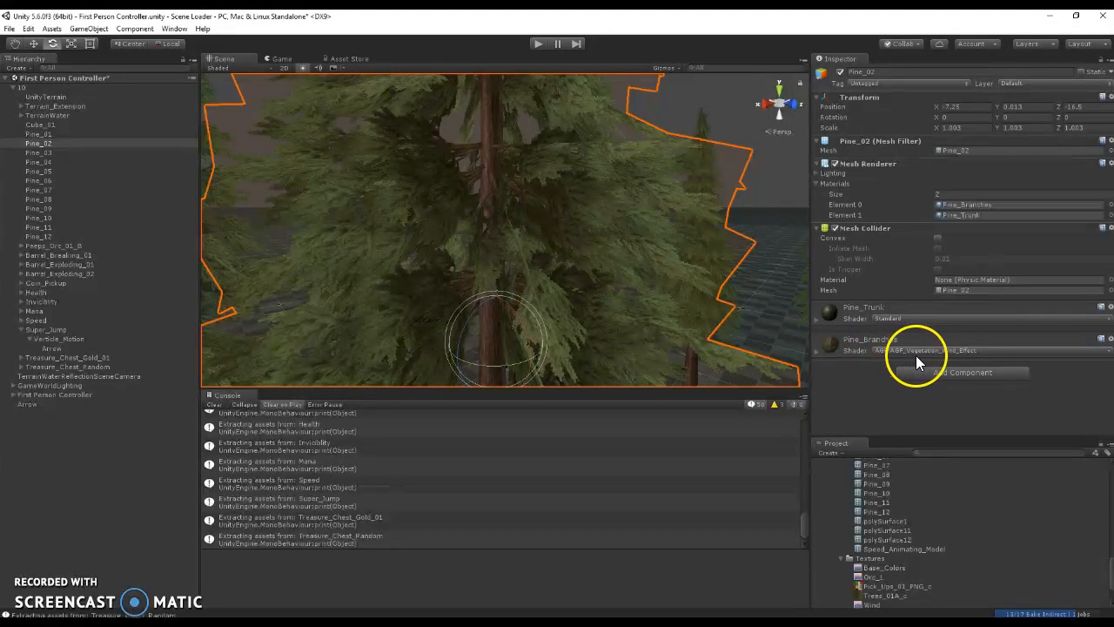
right_click_drag(639, 252, 653, 218)
key("s")
key("w")
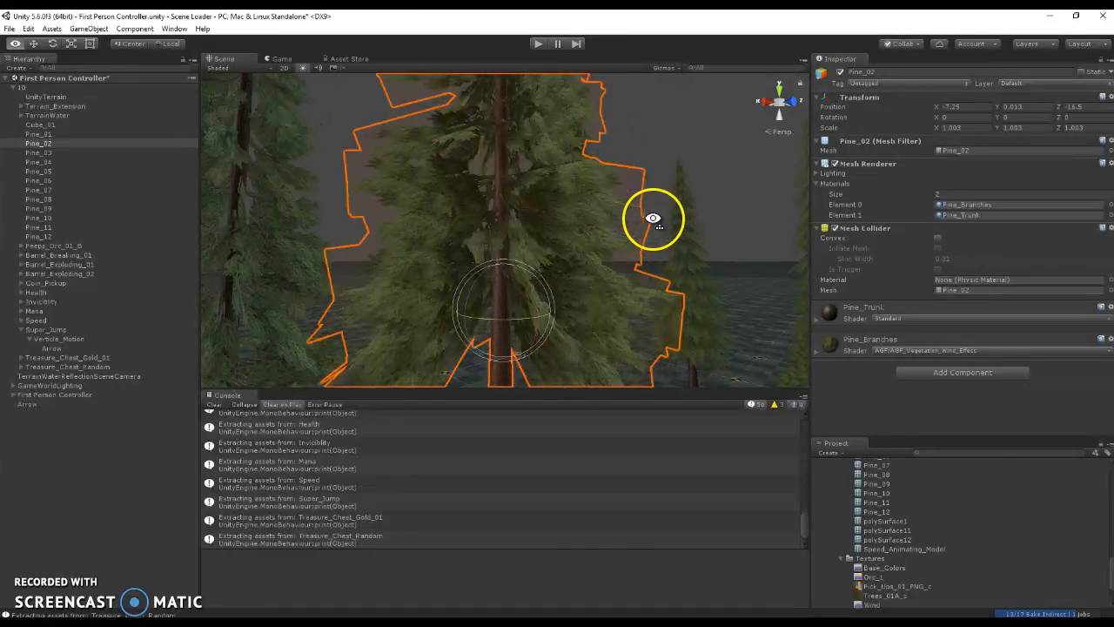
left_click(930, 350)
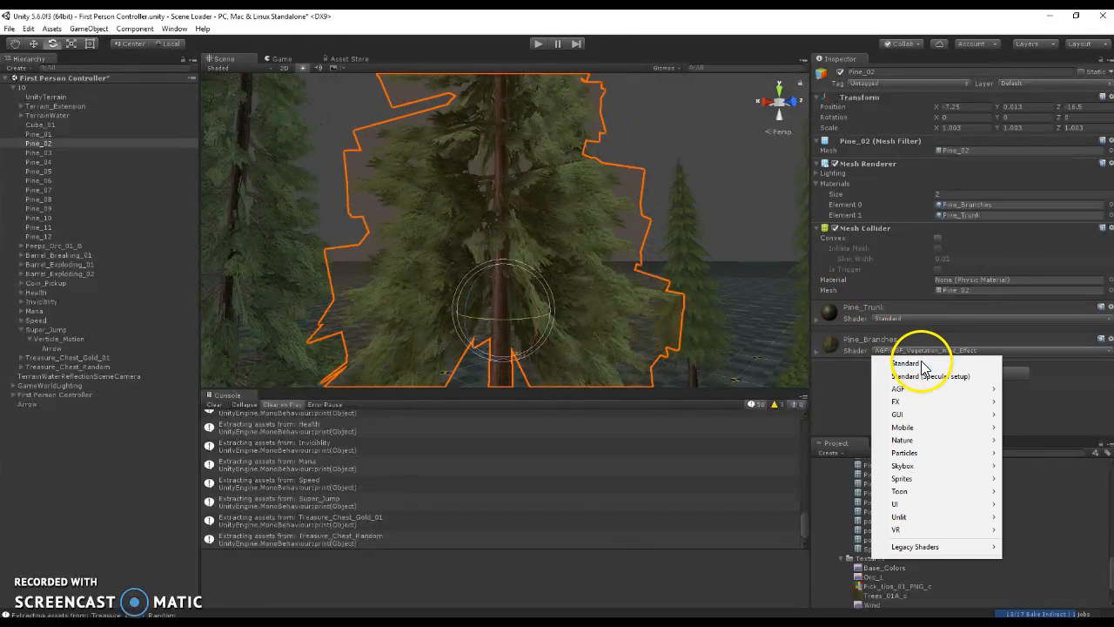
left_click(679, 144)
key("w")
right_click_drag(713, 150, 642, 209)
key("ctrl+z")
Select Cube_01 among the trees, set its Default_01 material's shader to Standard and clear the selection.
key("s")
right_click_drag(390, 223, 681, 410)
right_click_drag(722, 375, 635, 351)
left_click(499, 222)
right_click_drag(543, 277, 470, 182)
key("w")
left_click(919, 403)
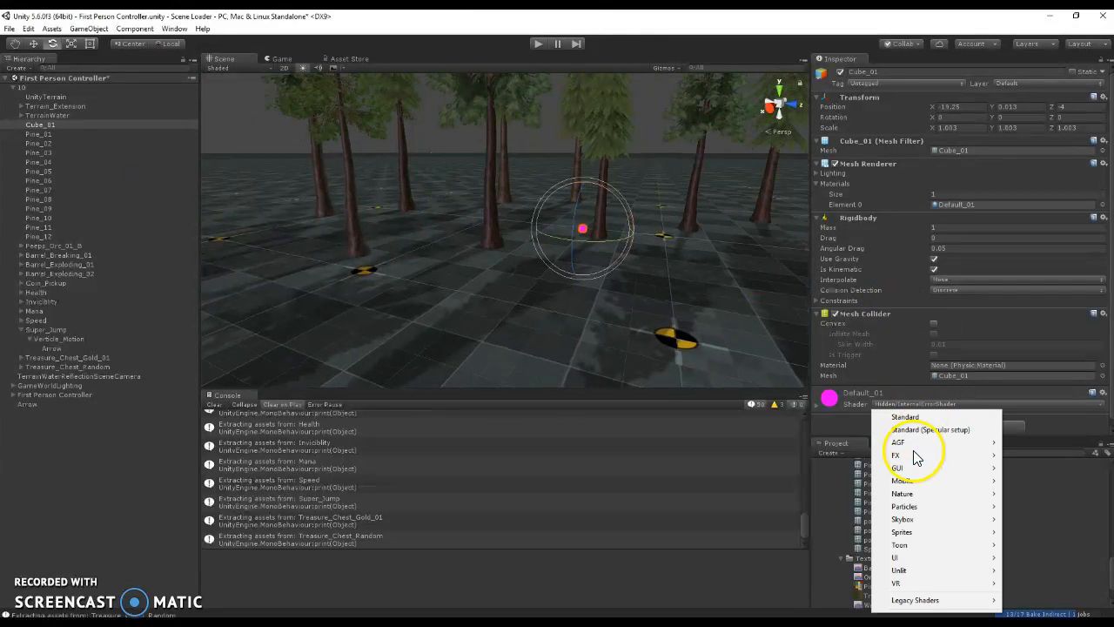
left_click(916, 416)
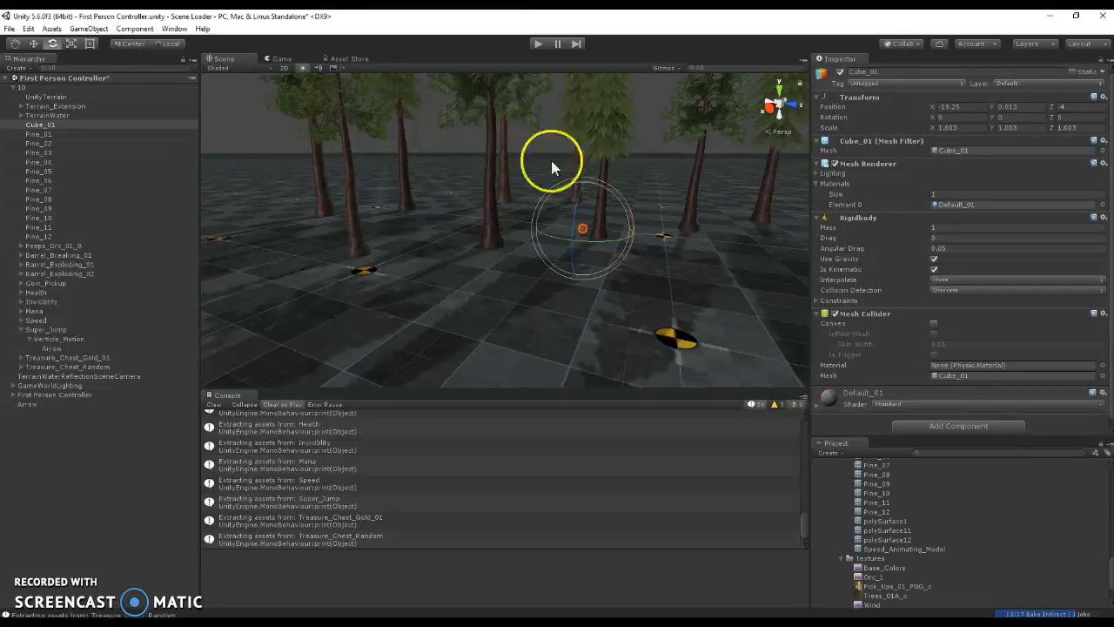
left_click(270, 141)
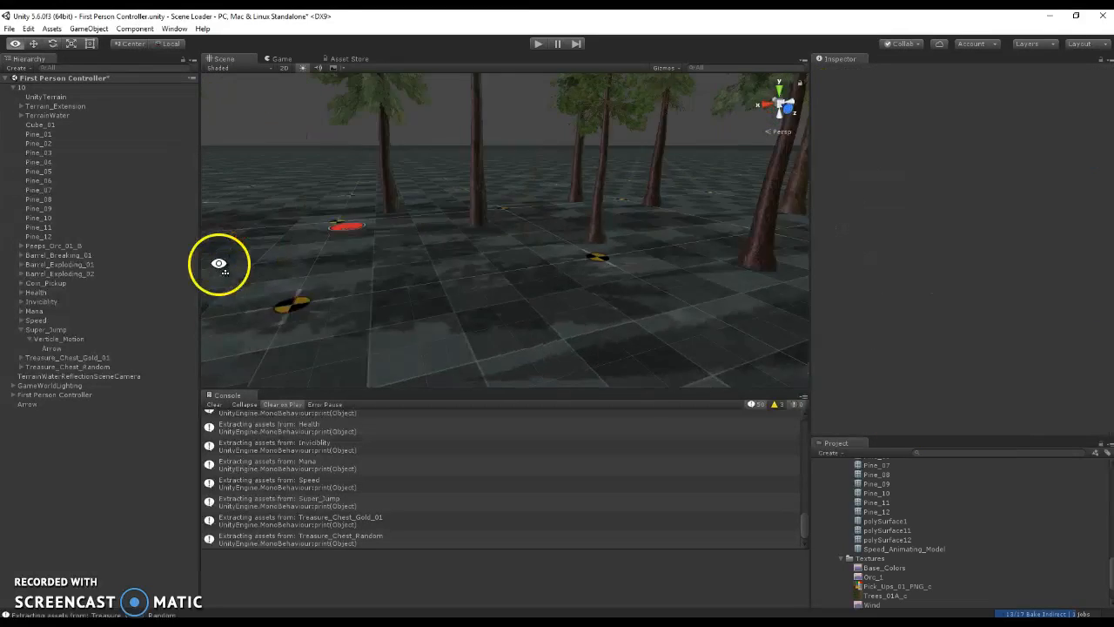